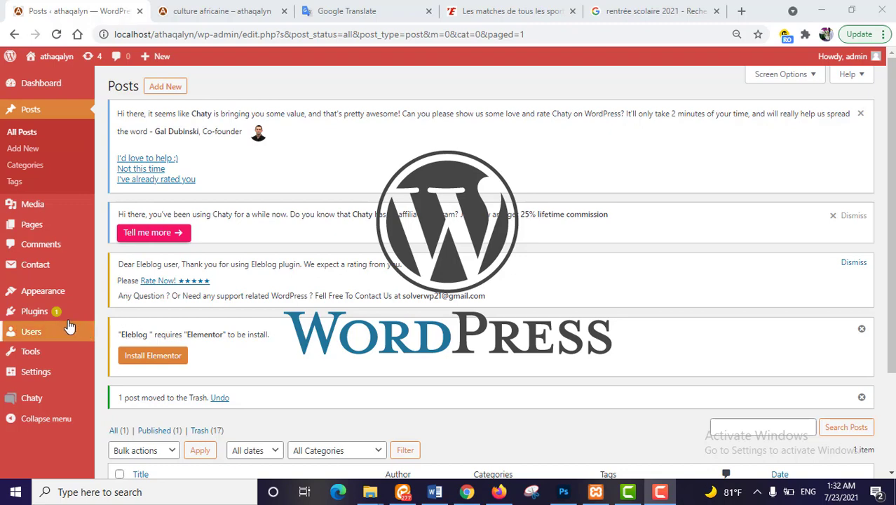
Search the plugins available to add for "form 7".
{"action": "mouse_move", "coordinate": [65, 322]}
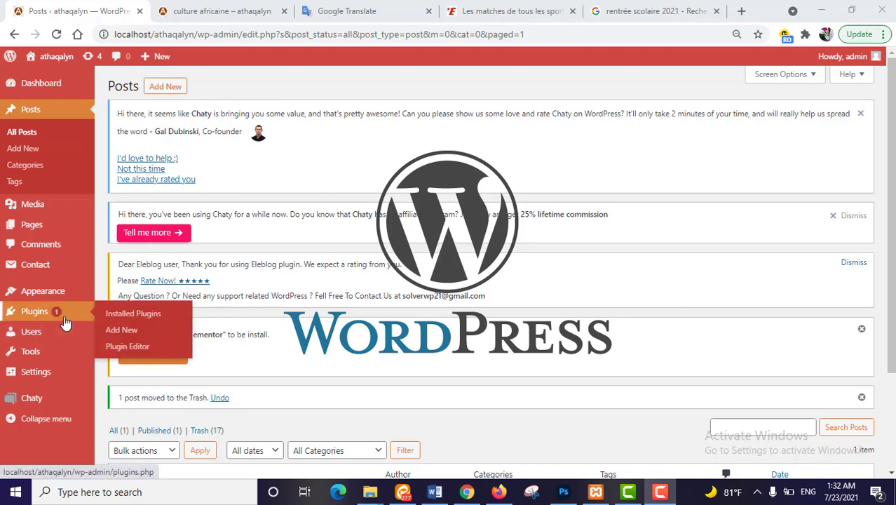
{"action": "left_click", "coordinate": [130, 337]}
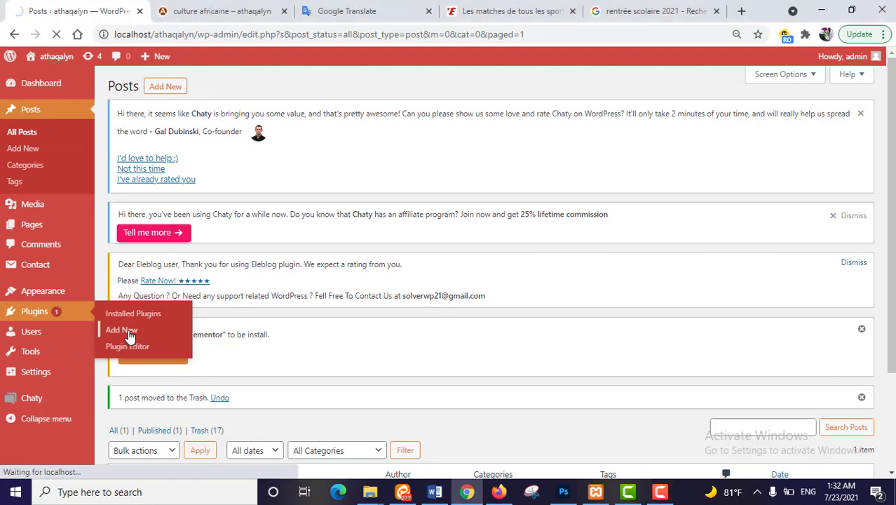
{"action": "scroll", "coordinate": [677, 310], "scroll_direction": "down", "scroll_amount": 3}
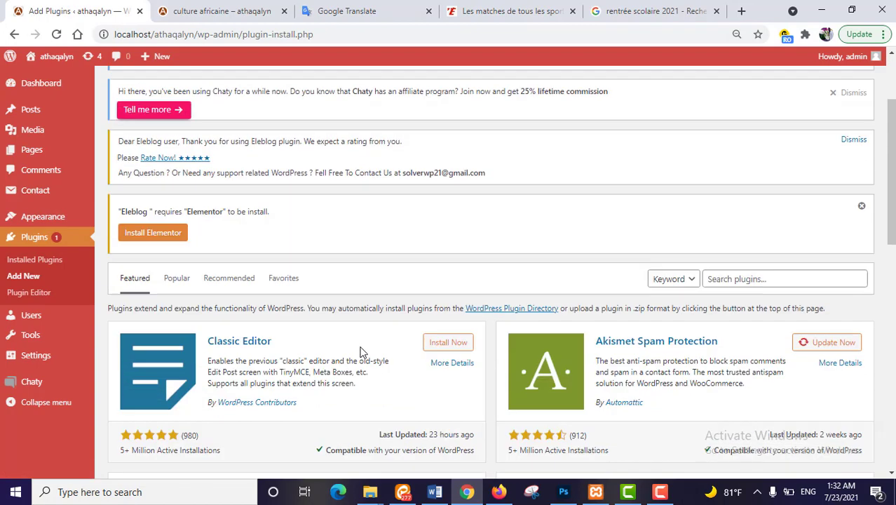
{"action": "left_click", "coordinate": [747, 273]}
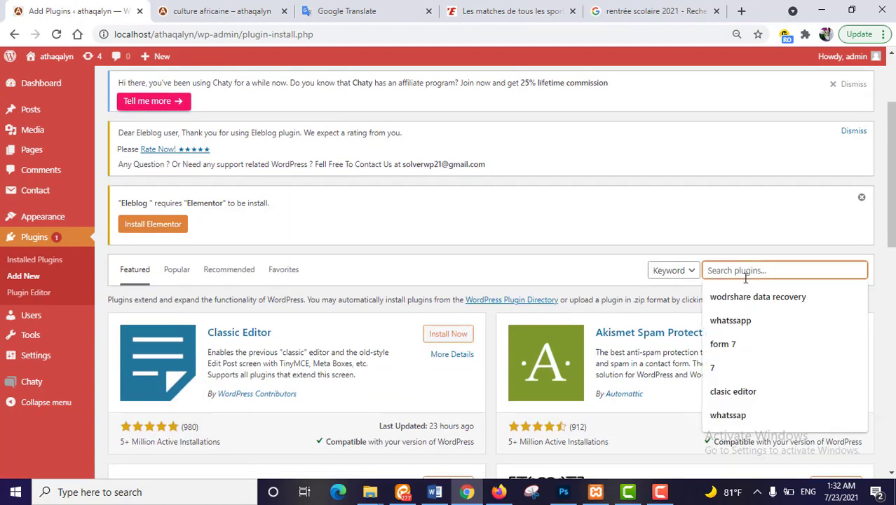
{"action": "type", "text": "form "}
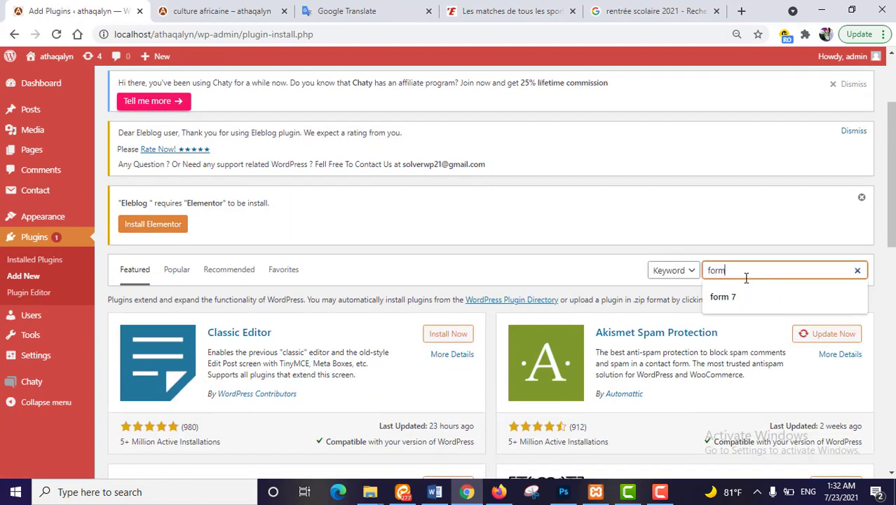
{"action": "type", "text": "7"}
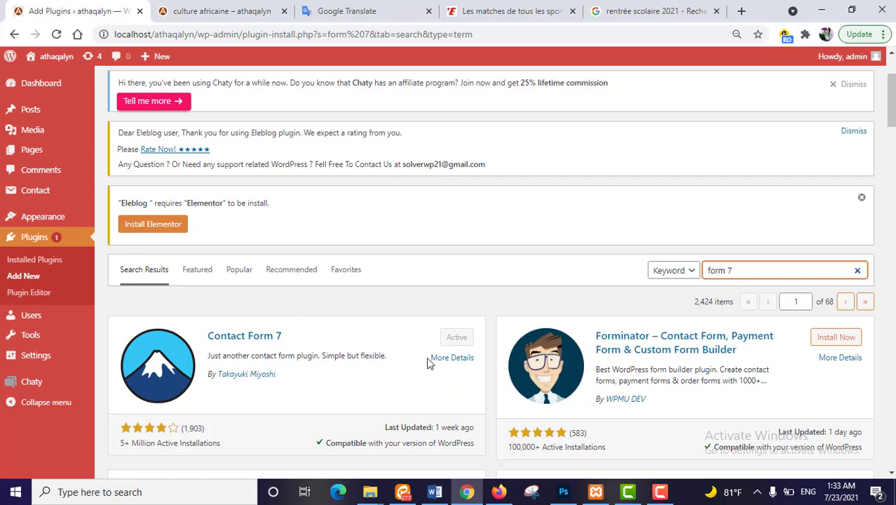
Start a new contact form.
{"action": "mouse_move", "coordinate": [27, 199]}
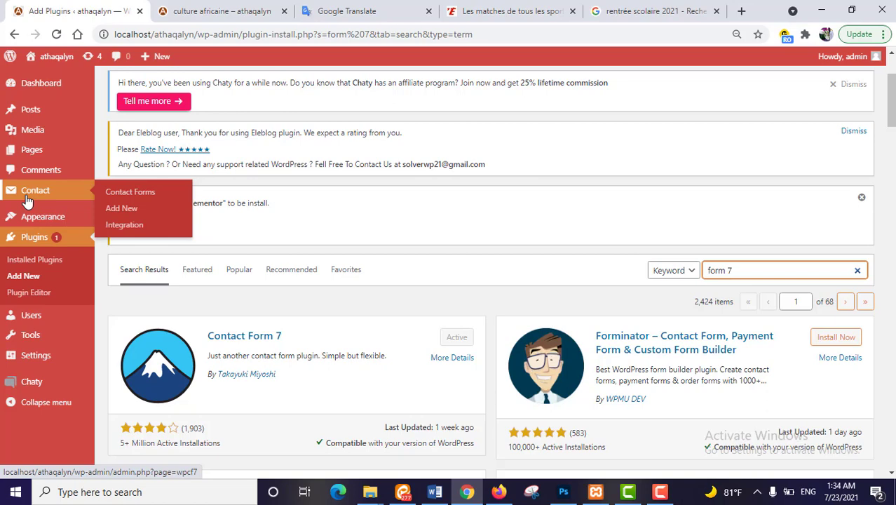
{"action": "left_click", "coordinate": [135, 211]}
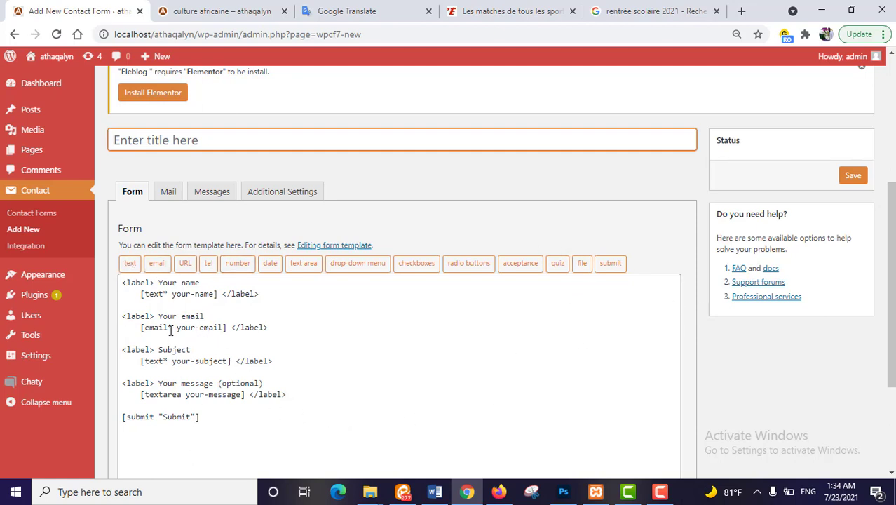
Review the new form's mail settings, its notification messages and the available form-tag types.
{"action": "left_click", "coordinate": [169, 201]}
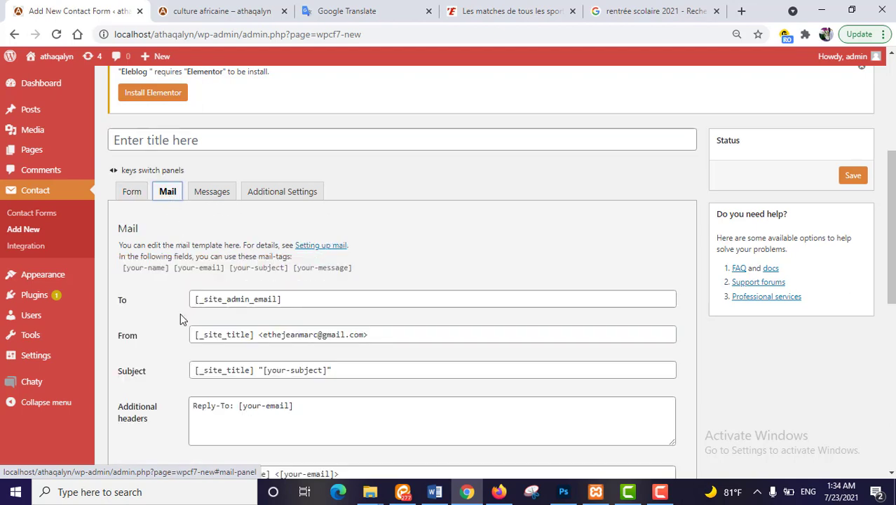
{"action": "left_click", "coordinate": [216, 196]}
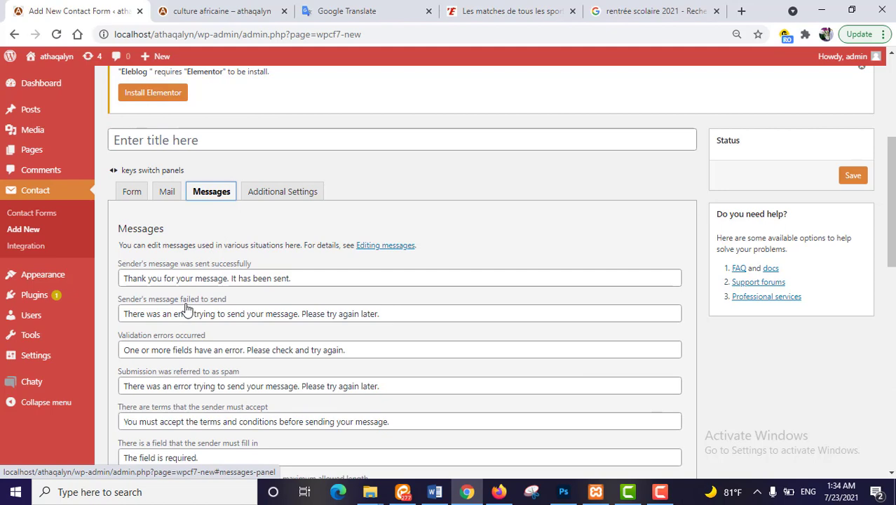
{"action": "scroll", "coordinate": [200, 319], "scroll_direction": "down", "scroll_amount": 2}
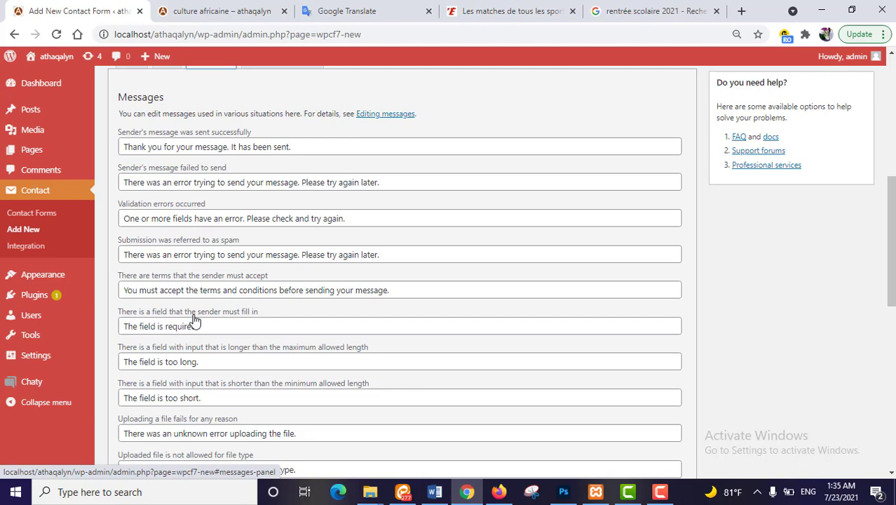
{"action": "scroll", "coordinate": [195, 321], "scroll_direction": "down", "scroll_amount": 4}
{"action": "scroll", "coordinate": [191, 341], "scroll_direction": "down", "scroll_amount": 3}
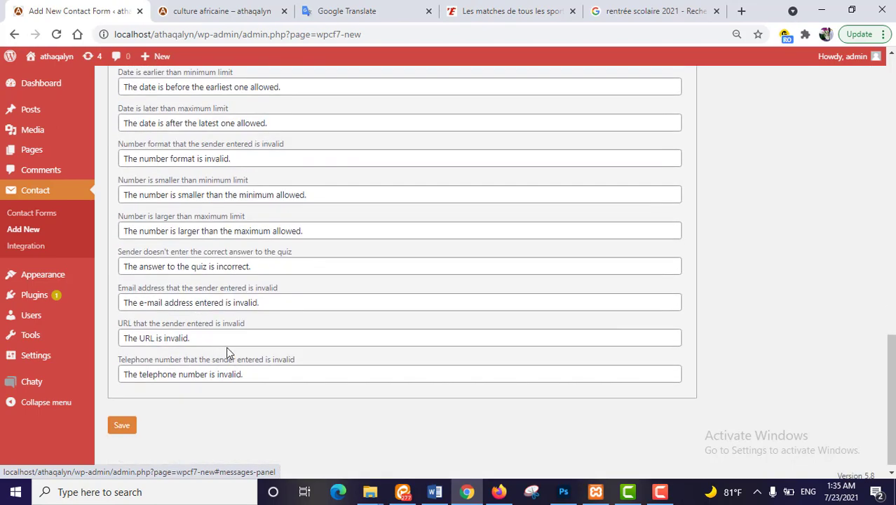
{"action": "scroll", "coordinate": [277, 322], "scroll_direction": "up", "scroll_amount": 1}
{"action": "scroll", "coordinate": [254, 360], "scroll_direction": "down", "scroll_amount": 2}
{"action": "scroll", "coordinate": [243, 292], "scroll_direction": "up", "scroll_amount": 3}
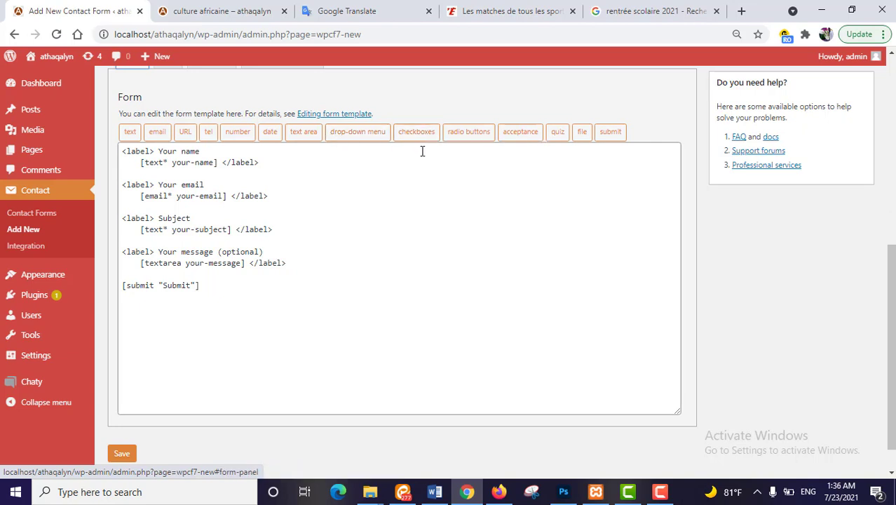
{"action": "scroll", "coordinate": [406, 225], "scroll_direction": "up", "scroll_amount": 2}
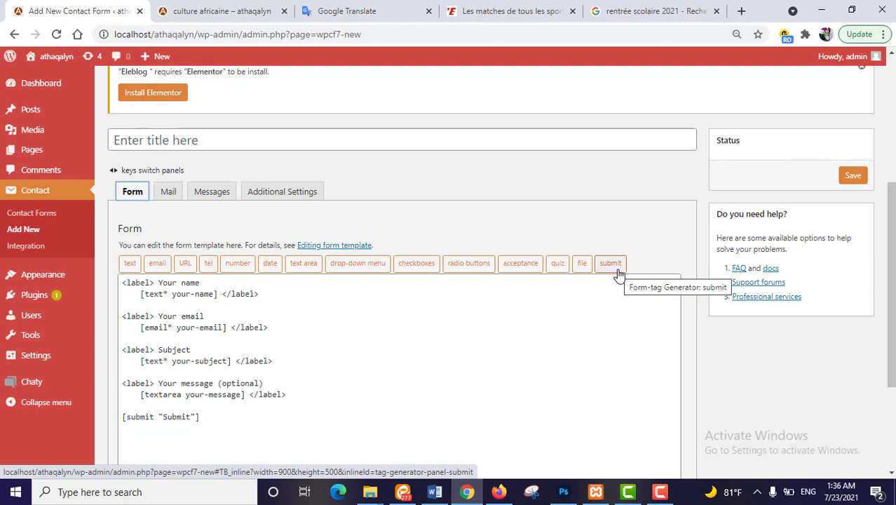
{"action": "scroll", "coordinate": [350, 388], "scroll_direction": "up", "scroll_amount": 1}
{"action": "scroll", "coordinate": [359, 376], "scroll_direction": "down", "scroll_amount": 2}
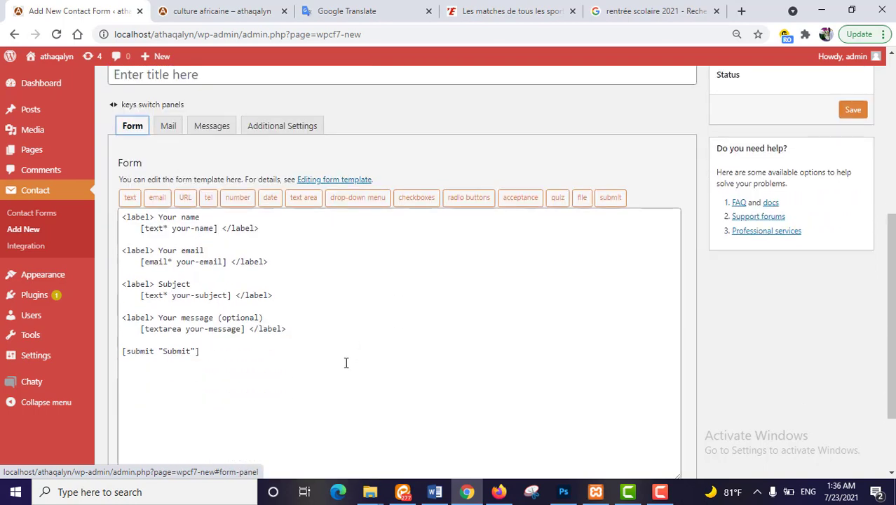
{"action": "scroll", "coordinate": [215, 312], "scroll_direction": "up", "scroll_amount": 1}
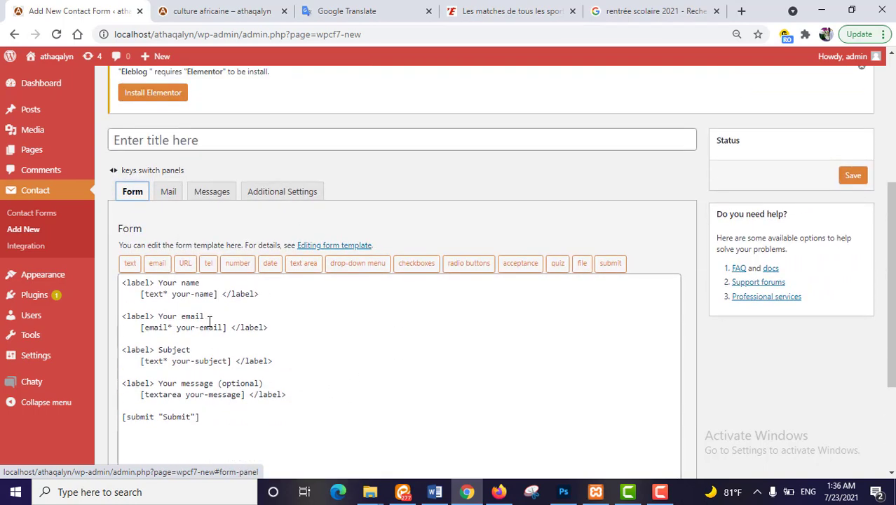
Title the form "rentrée scolaire 2021" and delete the subject, message and submit entries from its template.
{"action": "left_click", "coordinate": [169, 137]}
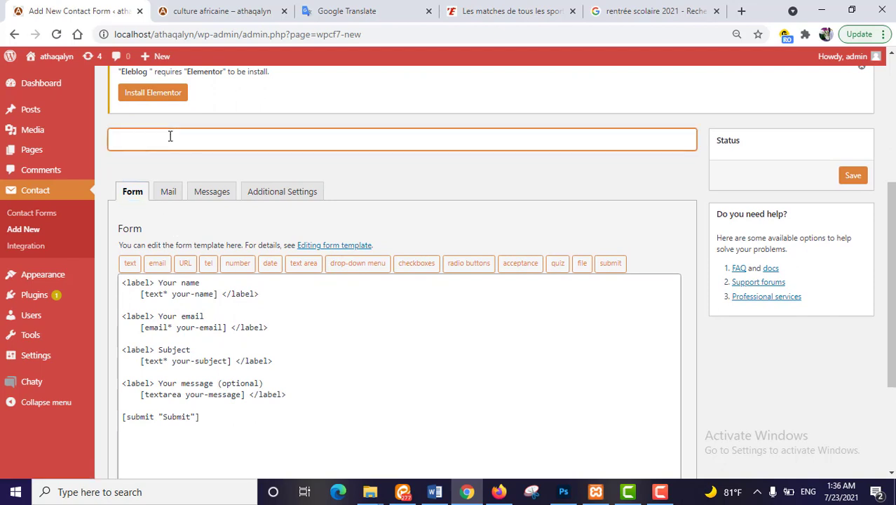
{"action": "type", "text": "rentrée scolaire 2021"}
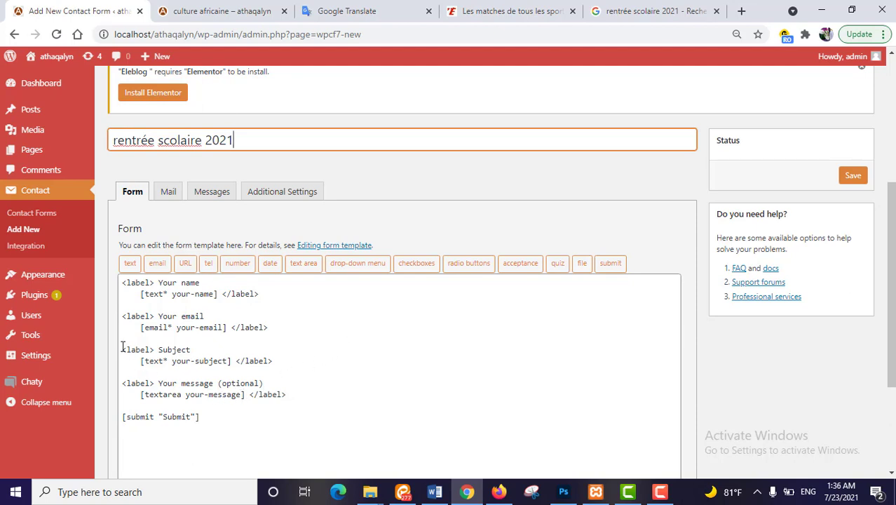
{"action": "left_click_drag", "start_coordinate": [123, 339], "coordinate": [353, 402]}
{"action": "key", "text": "BackSpace"}
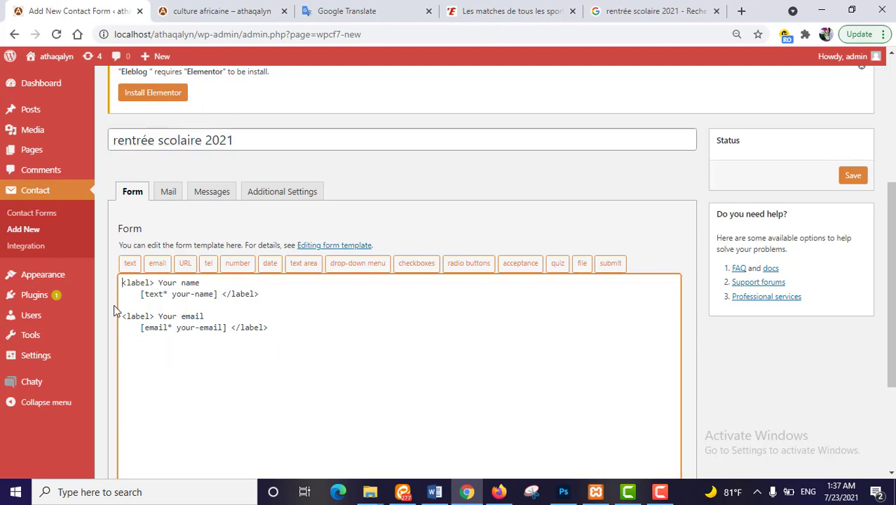
Insert a block of about ten blank lines above the "Your name" label in the form template.
{"action": "key", "text": "Return"}
{"action": "key", "text": "Return"}
{"action": "key", "text": "Return"}
{"action": "key", "text": "Return"}
{"action": "key", "text": "Return"}
{"action": "key", "text": "Return"}
{"action": "key", "text": "Return"}
{"action": "key", "text": "Return"}
{"action": "key", "text": "Return"}
{"action": "key", "text": "Return"}
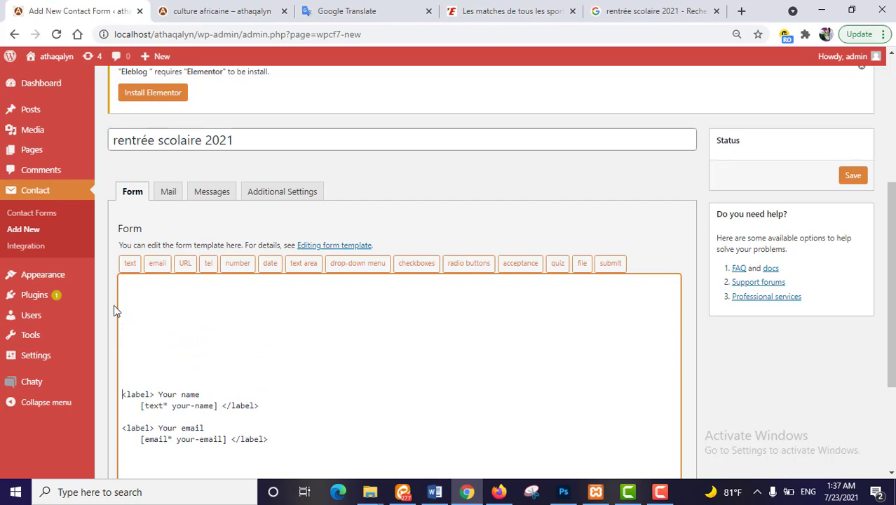
{"action": "key", "text": "Return"}
{"action": "scroll", "coordinate": [113, 304], "scroll_direction": "down", "scroll_amount": 1}
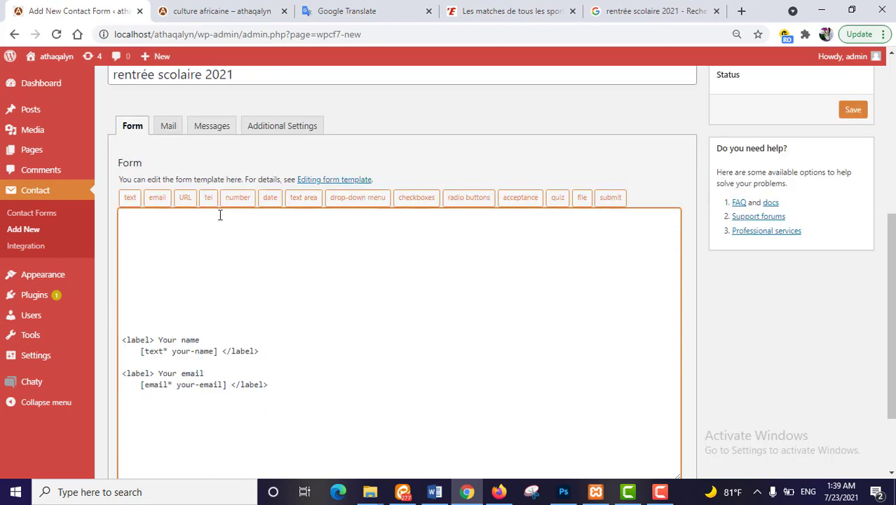
Insert a telephone form-tag with the default value "numero de telephone" in the blank area above the "Your name" label.
{"action": "left_click", "coordinate": [132, 238]}
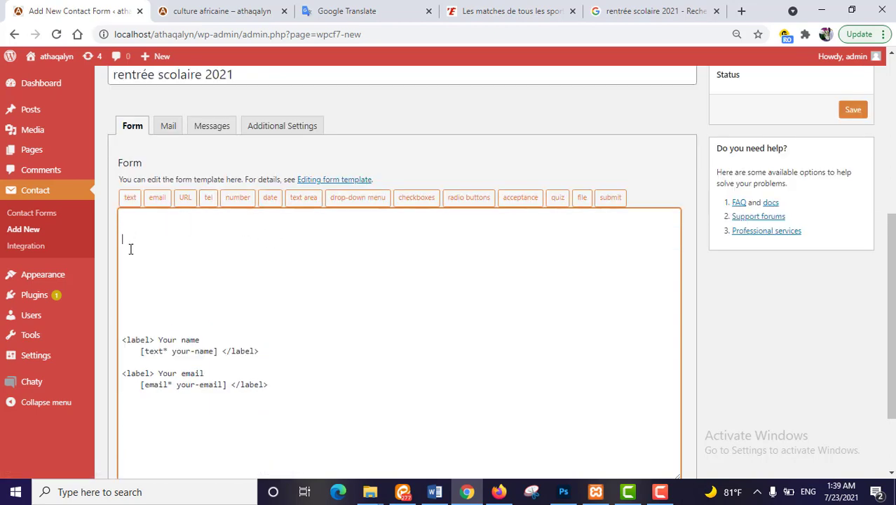
{"action": "left_click", "coordinate": [126, 306]}
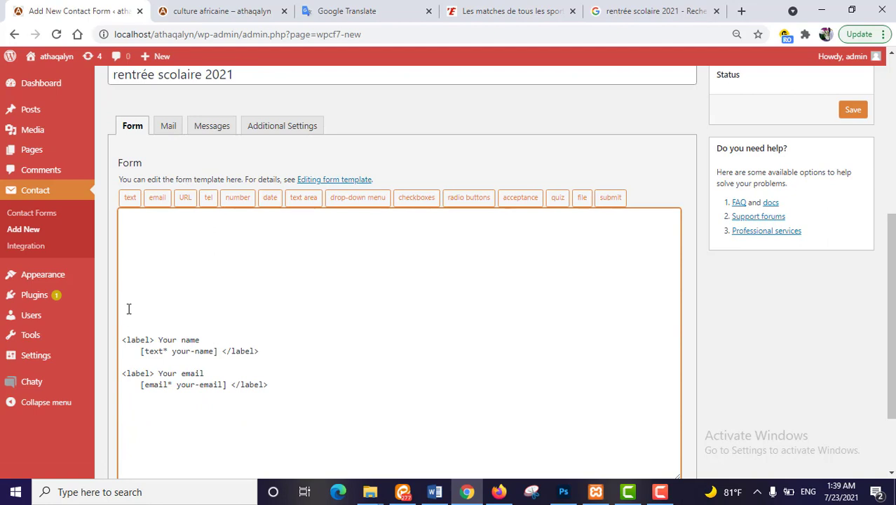
{"action": "left_click", "coordinate": [208, 200]}
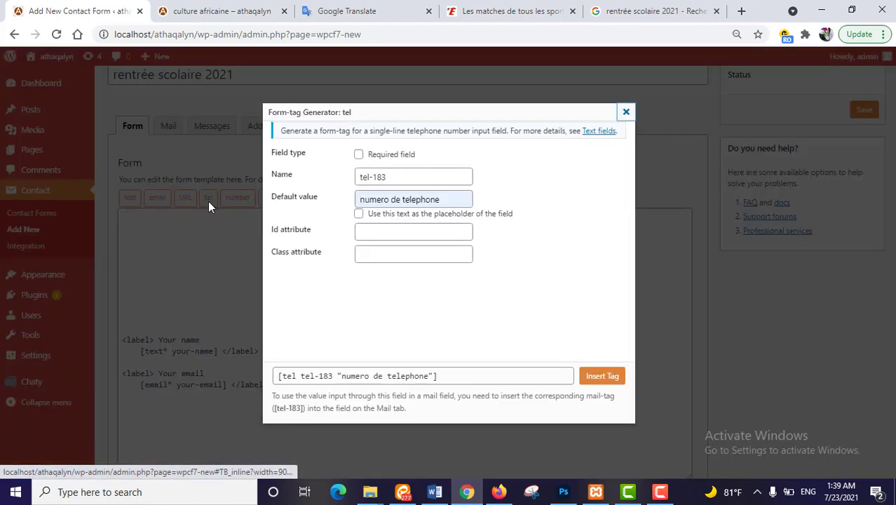
{"action": "left_click", "coordinate": [412, 233]}
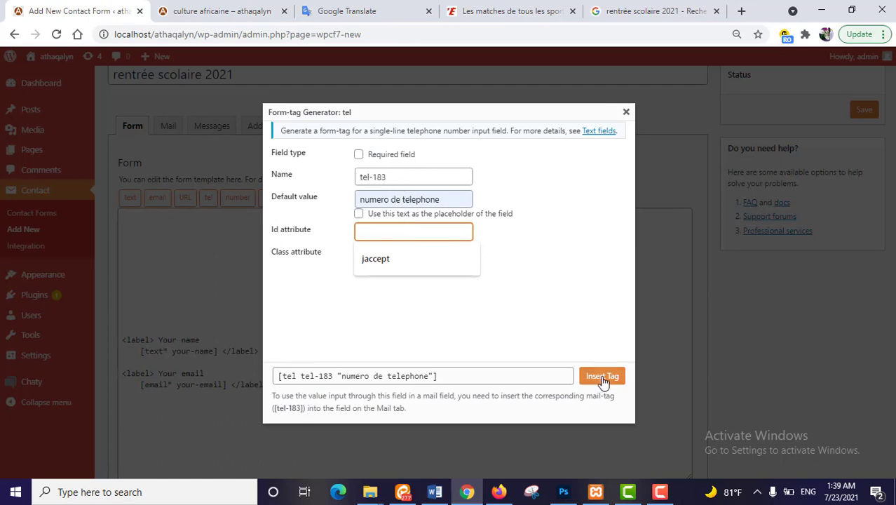
{"action": "triple_click", "coordinate": [428, 200]}
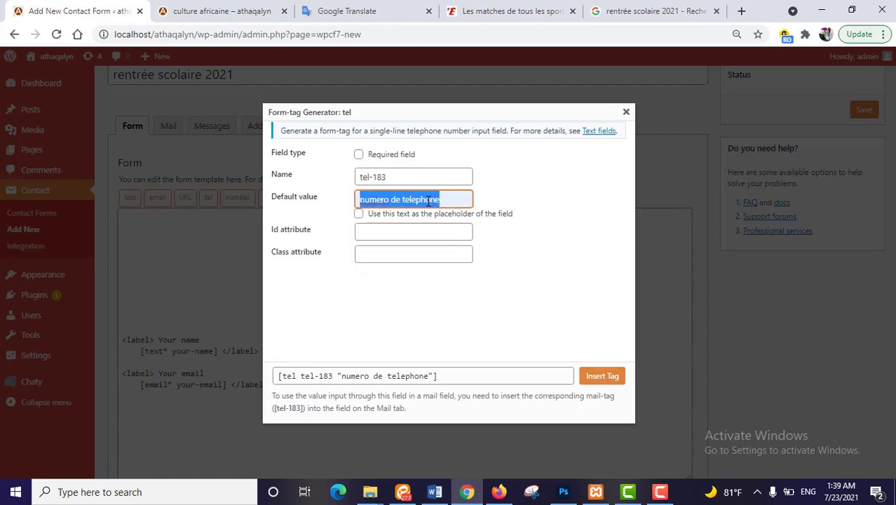
{"action": "left_click", "coordinate": [597, 386]}
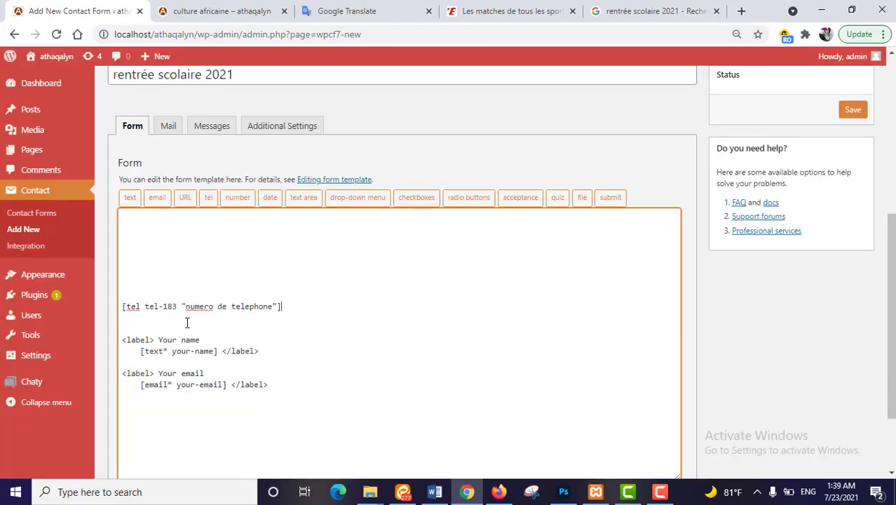
Add the line "<label> tel:" directly above the telephone tag.
{"action": "left_click", "coordinate": [124, 293]}
{"action": "type", "text": "<la"}
{"action": "key", "text": "BackSpace"}
{"action": "type", "text": "bel>"}
{"action": "type", "text": "l"}
{"action": "left_click", "coordinate": [186, 295]}
{"action": "type", "text": "tel:"}
Insert a date form-tag with the default value "date" in the blank area above the telephone label.
{"action": "left_click", "coordinate": [150, 263]}
{"action": "key", "text": "Return"}
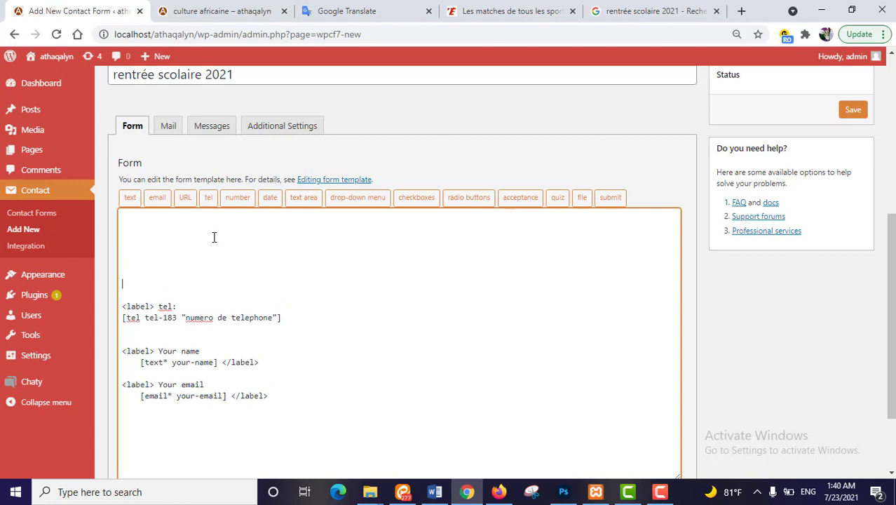
{"action": "left_click", "coordinate": [269, 199]}
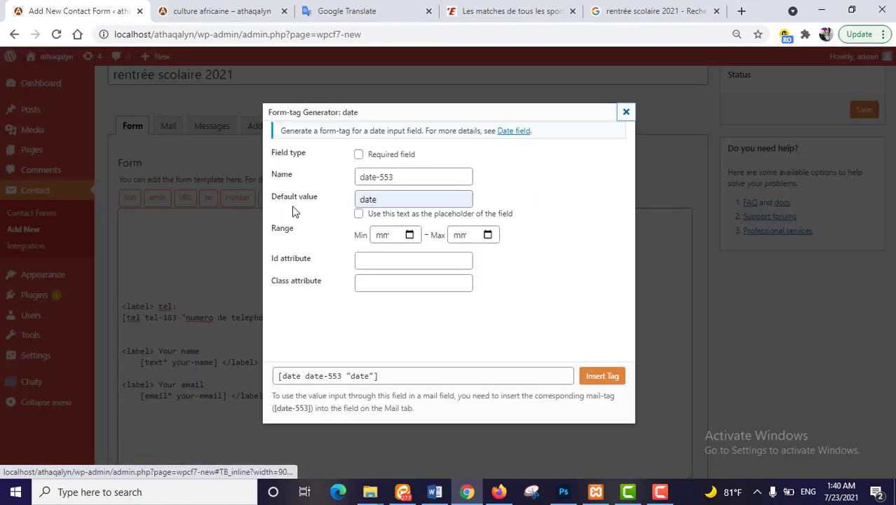
{"action": "double_click", "coordinate": [366, 200]}
{"action": "left_click", "coordinate": [405, 201]}
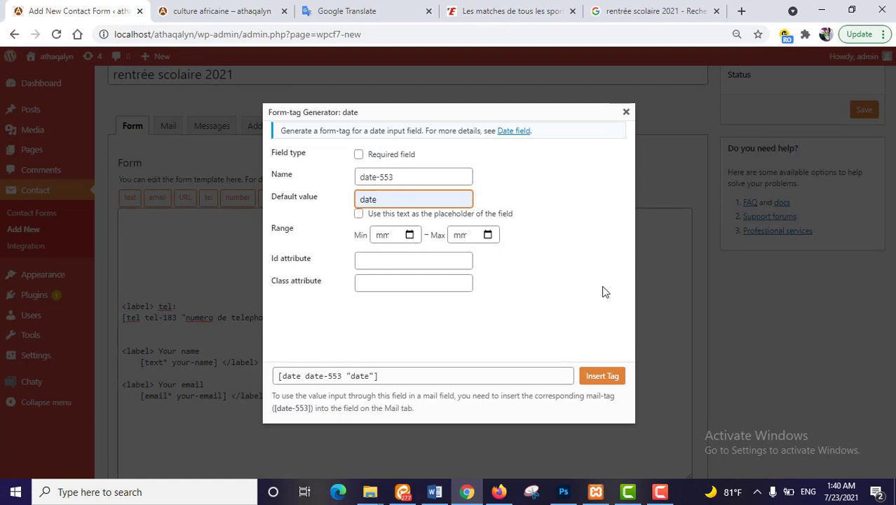
{"action": "left_click", "coordinate": [611, 382]}
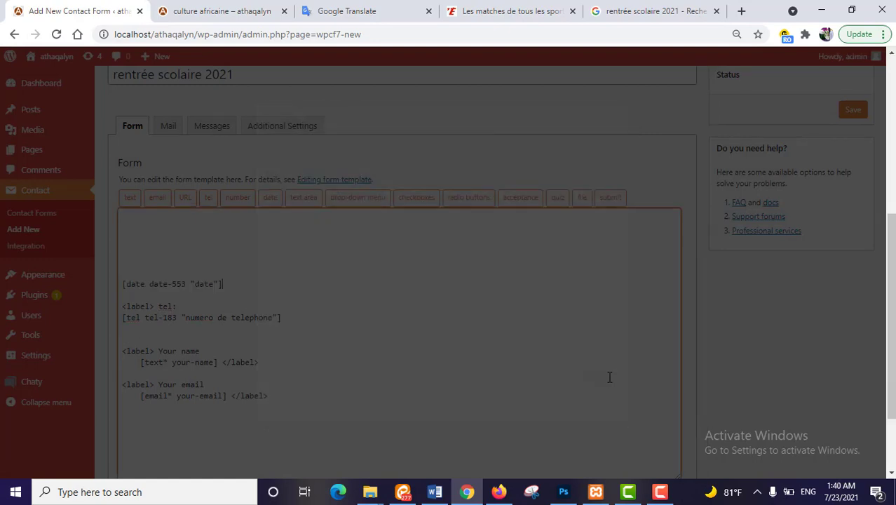
Add an opening "<label>" tag on the line directly above the date tag.
{"action": "left_click", "coordinate": [135, 271]}
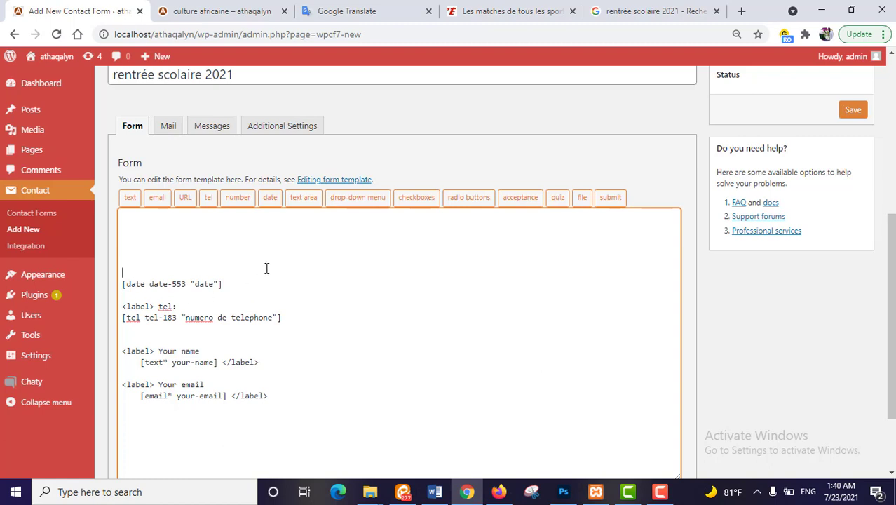
{"action": "type", "text": "<>"}
{"action": "type", "text": "label>"}
Try to add the text "date:" and a line break after the date field's opening label tag.
{"action": "type", "text": " date"}
{"action": "type", "text": ":"}
{"action": "key", "text": "Return"}
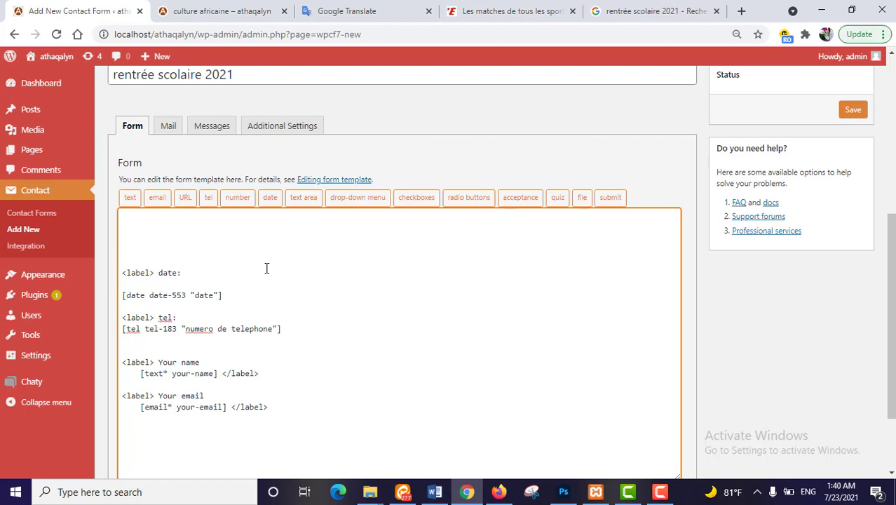
{"action": "key", "text": "ctrl+z"}
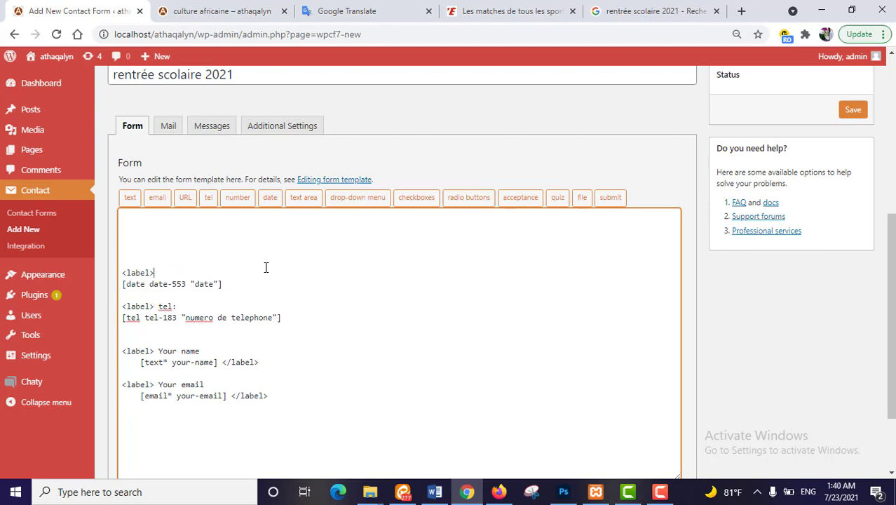
Insert two blank lines above the date field's label in the form template.
{"action": "left_click", "coordinate": [130, 261]}
{"action": "key", "text": "Return"}
{"action": "key", "text": "Return"}
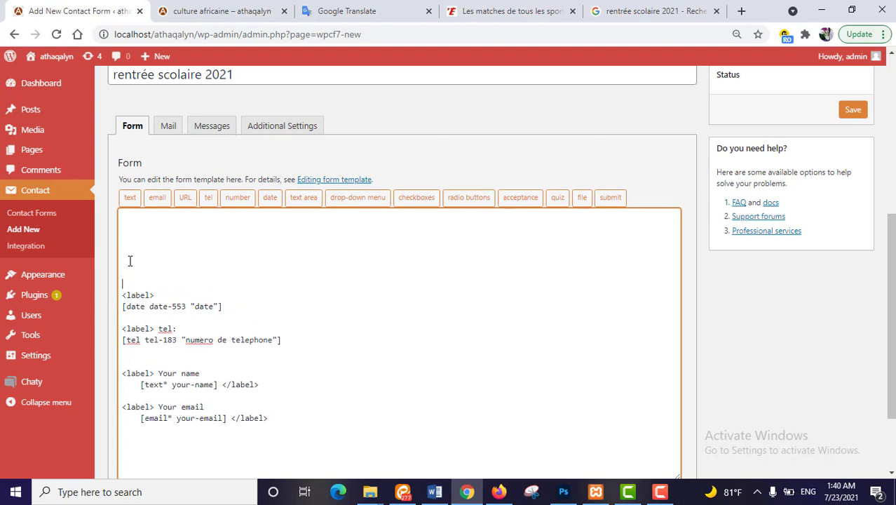
Insert a drop-down menu form-tag with the options cp-1, cp-2, ce-1 and ce-2 above the date field's label.
{"action": "key", "text": "Return"}
{"action": "key", "text": "Return"}
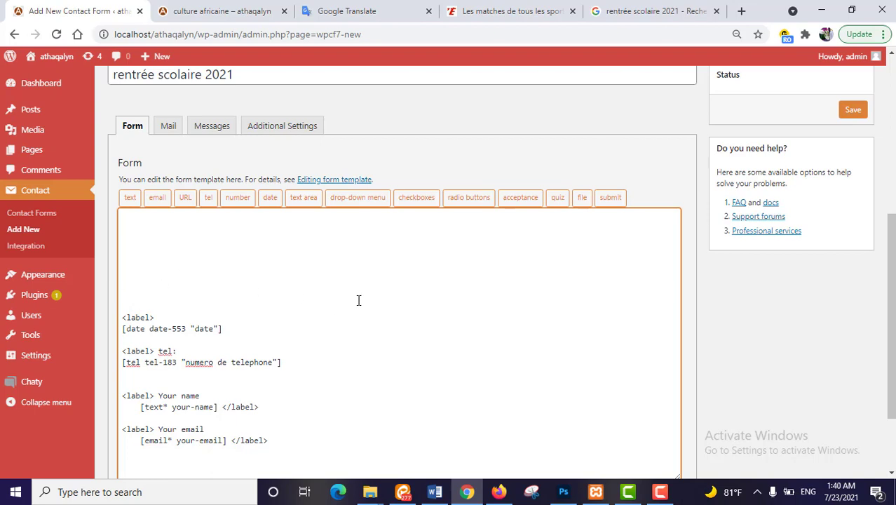
{"action": "left_click", "coordinate": [342, 205]}
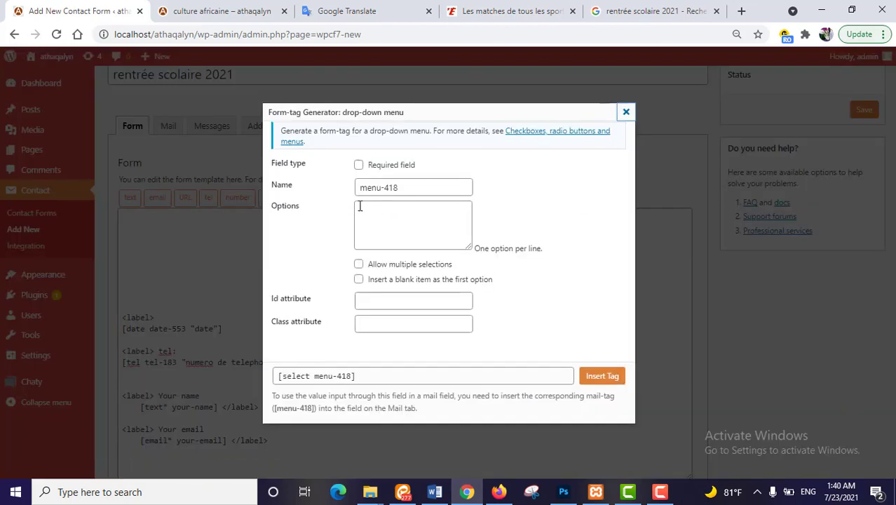
{"action": "left_click", "coordinate": [371, 218]}
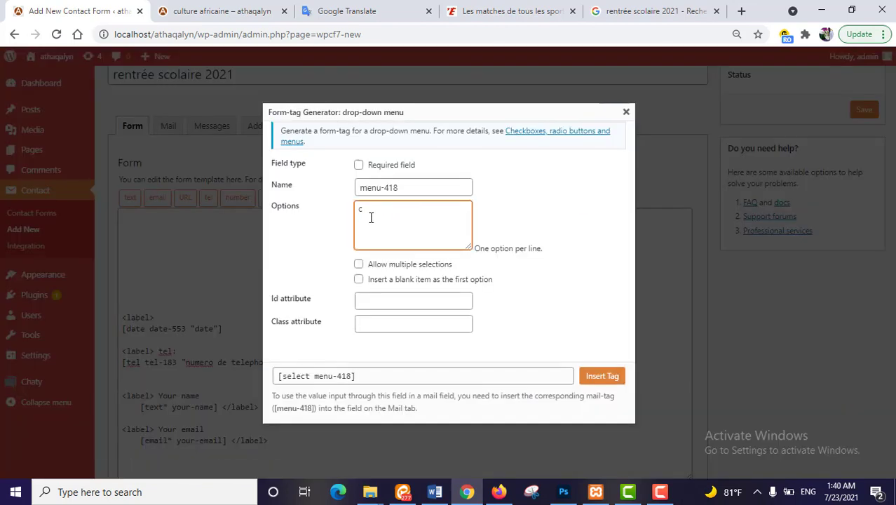
{"action": "type", "text": "cp-1"}
{"action": "key", "text": "Return"}
{"action": "type", "text": "cp-2"}
{"action": "key", "text": "Return"}
{"action": "type", "text": "ce-1--1"}
{"action": "key", "text": "Return"}
{"action": "type", "text": "ce-2"}
{"action": "key", "text": "Return"}
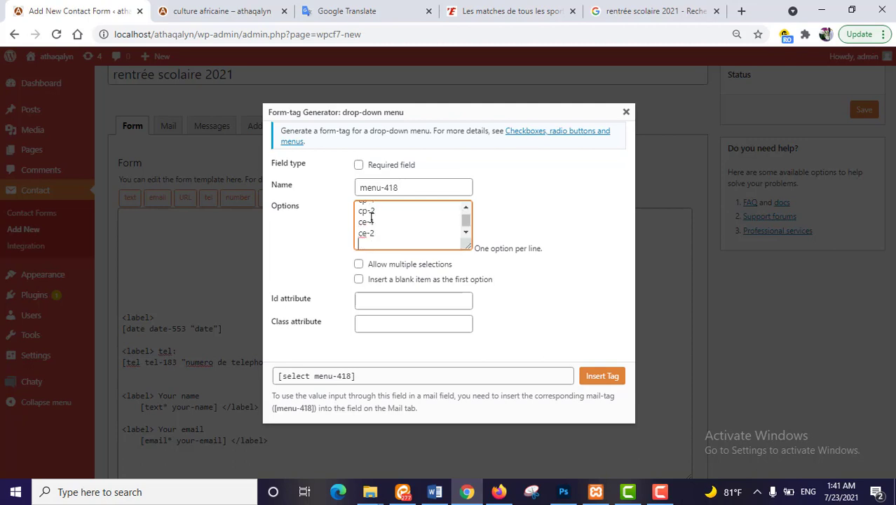
{"action": "left_click", "coordinate": [594, 377]}
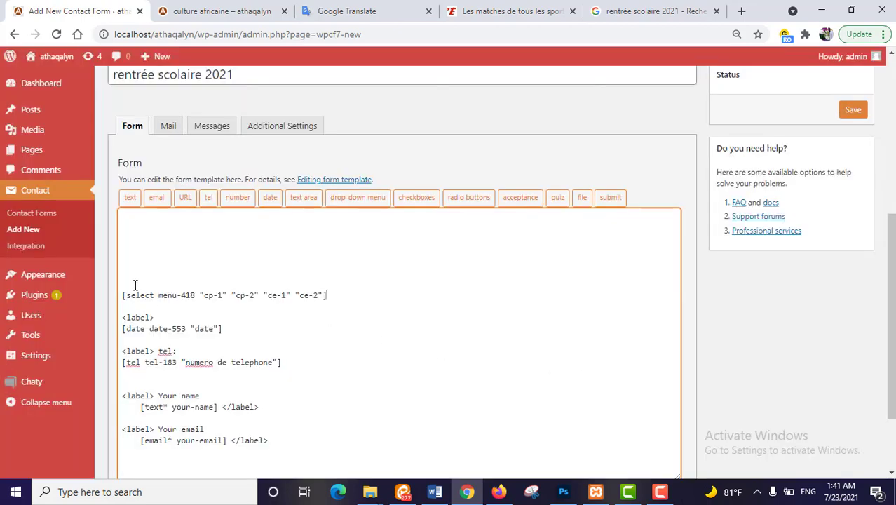
Add the label line "<label> classe:" directly above the drop-down menu tag.
{"action": "type", "text": "<>"}
{"action": "type", "text": "label"}
{"action": "type", "text": "l"}
{"action": "left_click", "coordinate": [186, 283]}
{"action": "type", "text": "classe:"}
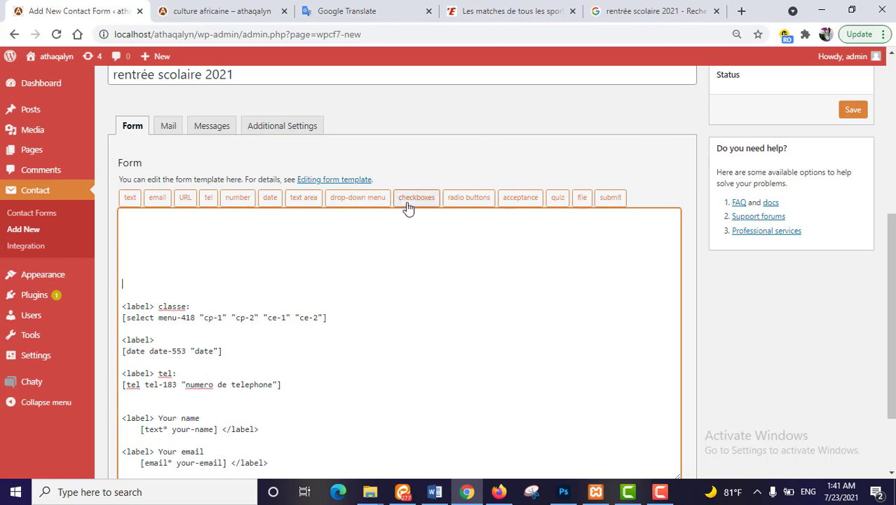
Insert a checkboxes form-tag with the options homme and femme above the "classe:" label.
{"action": "left_click", "coordinate": [417, 199]}
{"action": "left_click", "coordinate": [407, 217]}
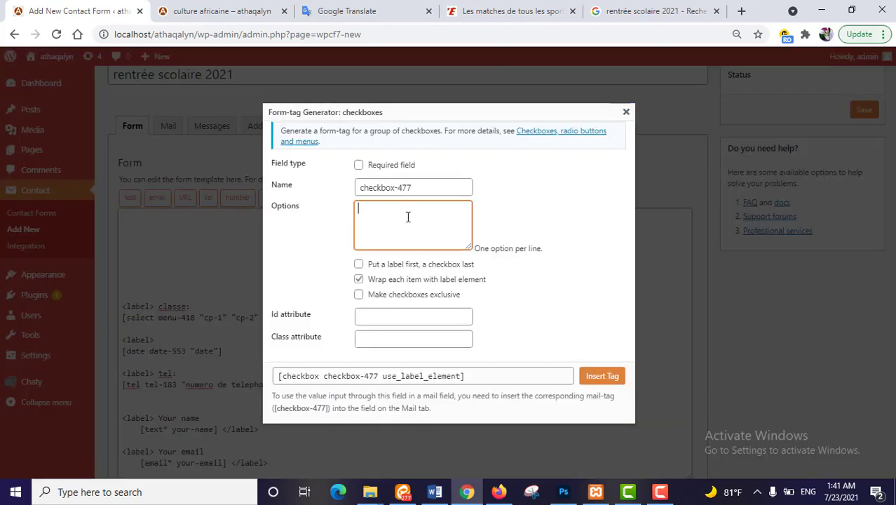
{"action": "type", "text": "homme "}
{"action": "type", "text": "femme"}
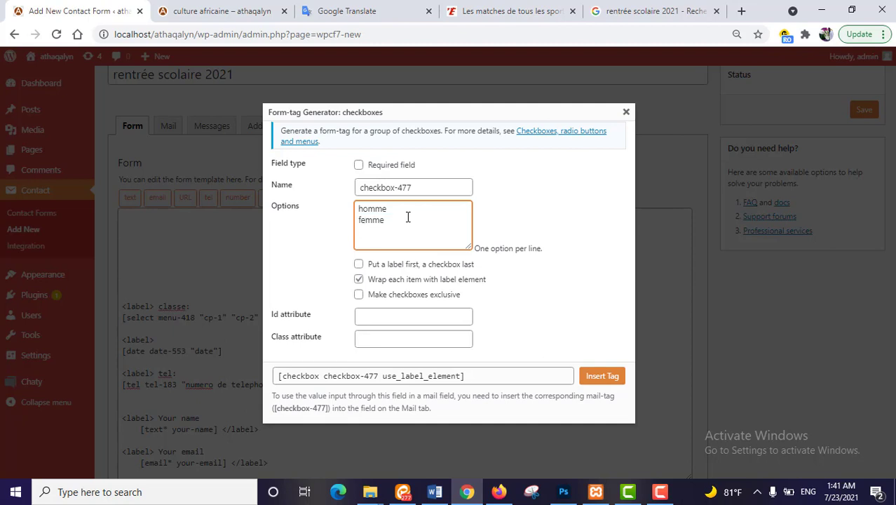
{"action": "left_click", "coordinate": [596, 383]}
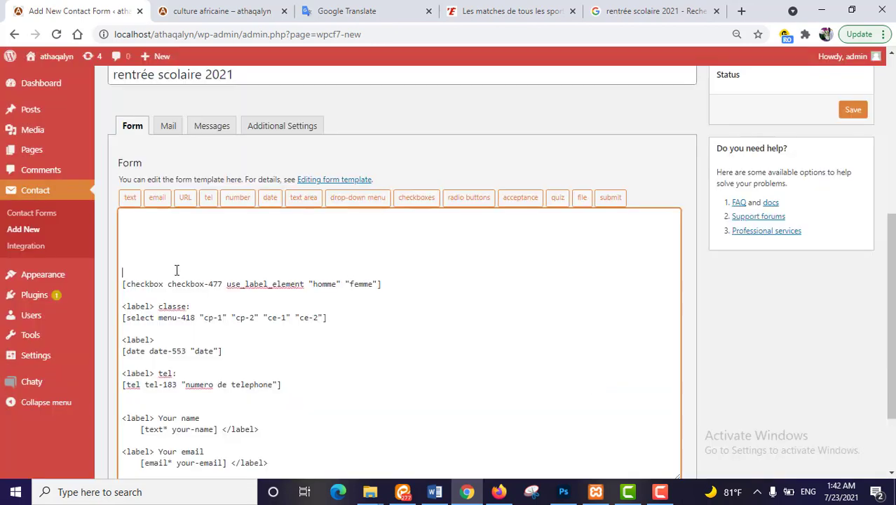
Add the label line "<label> sex:" directly above the checkbox tag.
{"action": "type", "text": "<>"}
{"action": "type", "text": "label>"}
{"action": "type", "text": " sex"}
{"action": "type", "text": ":"}
{"action": "key", "text": "Return"}
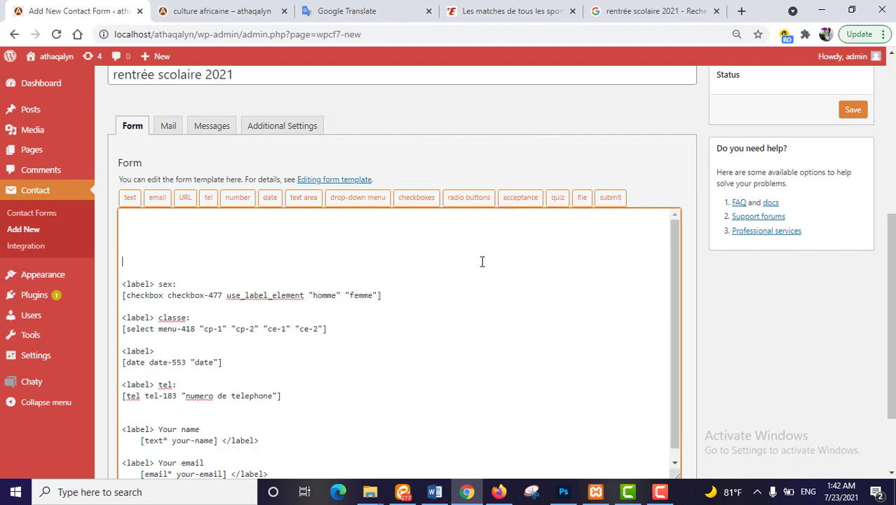
Insert a radio buttons form-tag with the options mariee and celibataire above the "sex:" label, headed by "<label> situation:".
{"action": "left_click", "coordinate": [470, 199]}
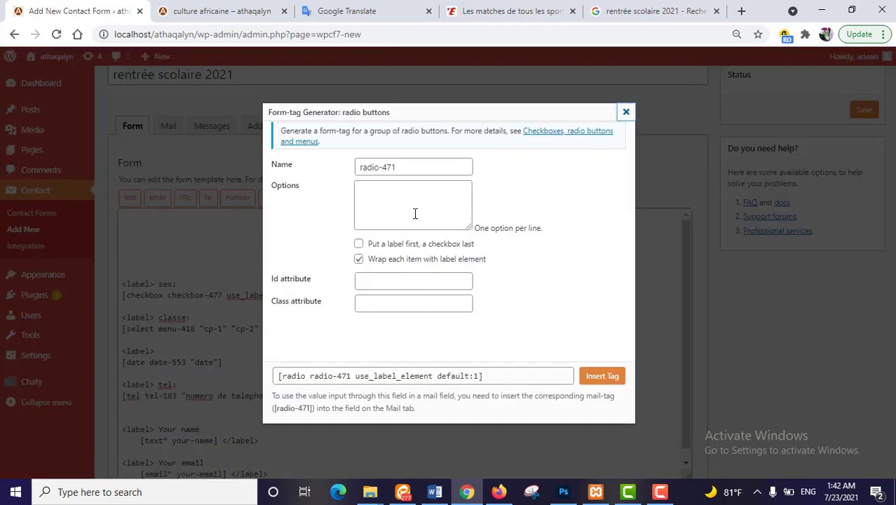
{"action": "left_click", "coordinate": [395, 204]}
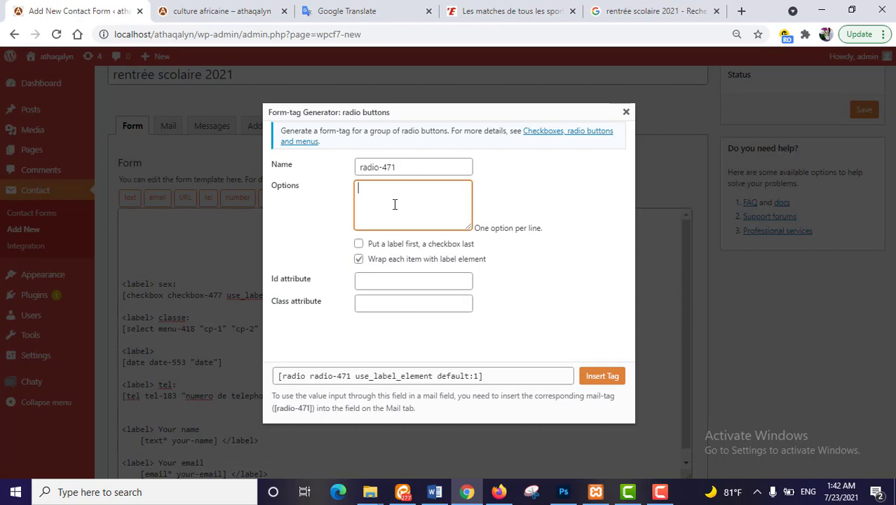
{"action": "type", "text": "mariee"}
{"action": "key", "text": "Return"}
{"action": "type", "text": "celiba"}
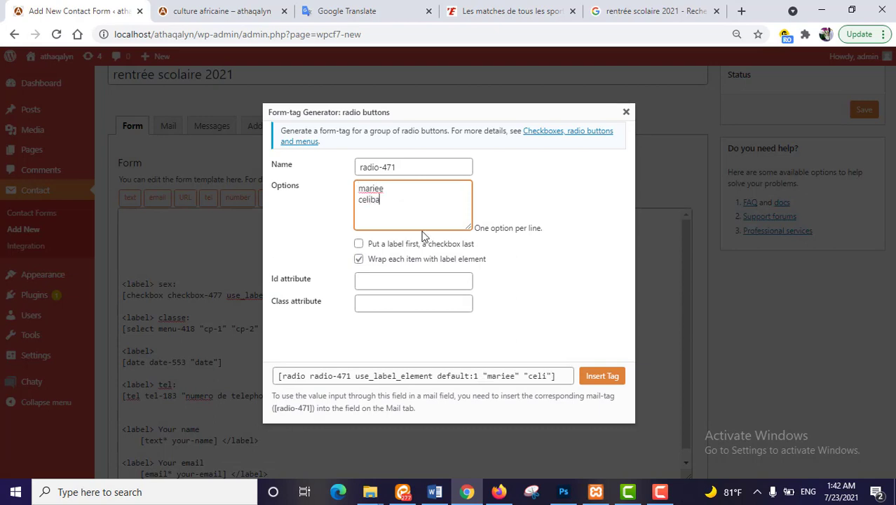
{"action": "type", "text": "taire"}
{"action": "left_click", "coordinate": [602, 376]}
{"action": "type", "text": "s"}
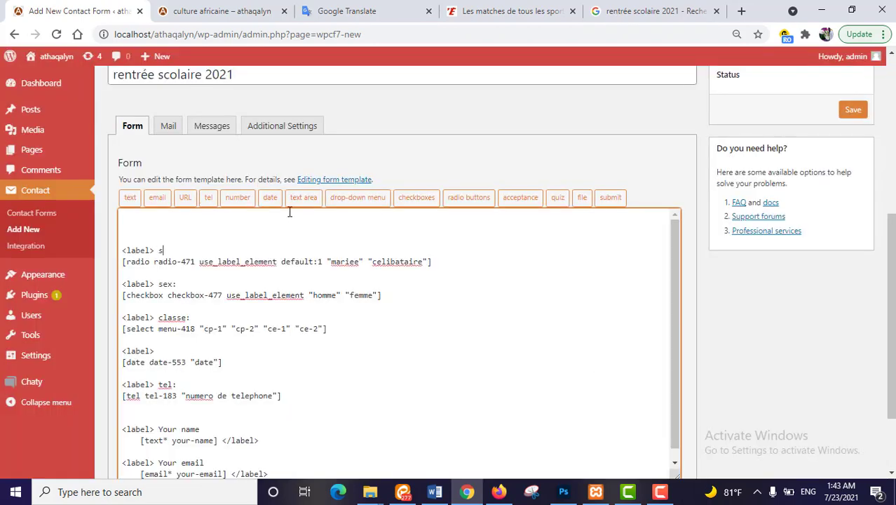
{"action": "type", "text": "ituation:"}
Insert a file form-tag limited to 50 bytes and to jpg and png types below the email field, headed by "<label> photo".
{"action": "scroll", "coordinate": [419, 358], "scroll_direction": "down", "scroll_amount": 2}
{"action": "left_click", "coordinate": [300, 370]}
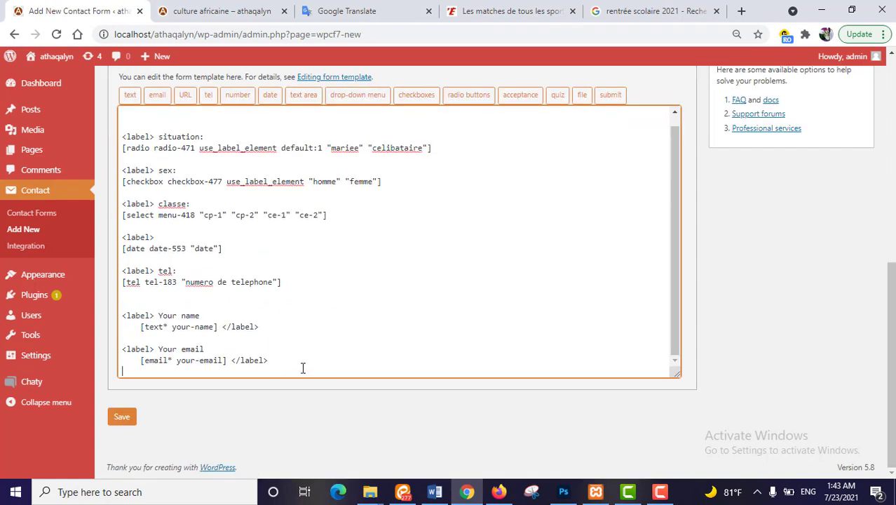
{"action": "key", "text": "Return"}
{"action": "key", "text": "Return"}
{"action": "key", "text": "Return"}
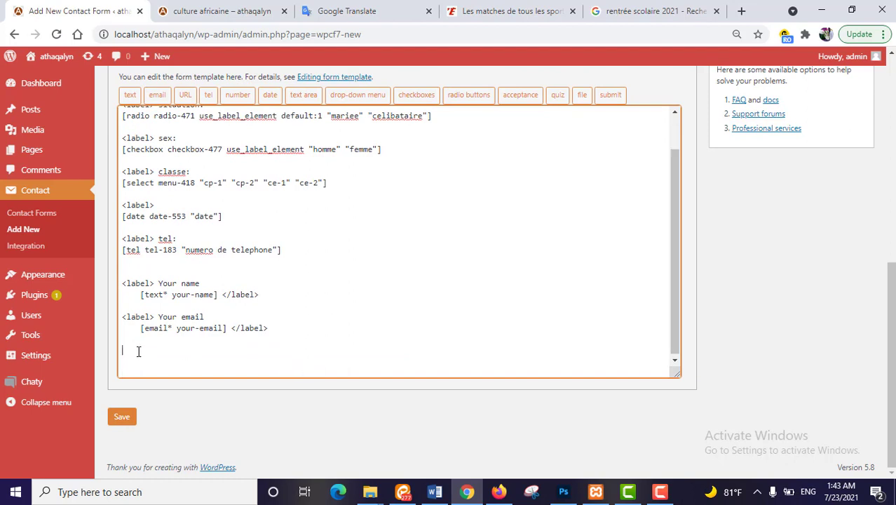
{"action": "left_click", "coordinate": [585, 101]}
{"action": "left_click", "coordinate": [400, 199]}
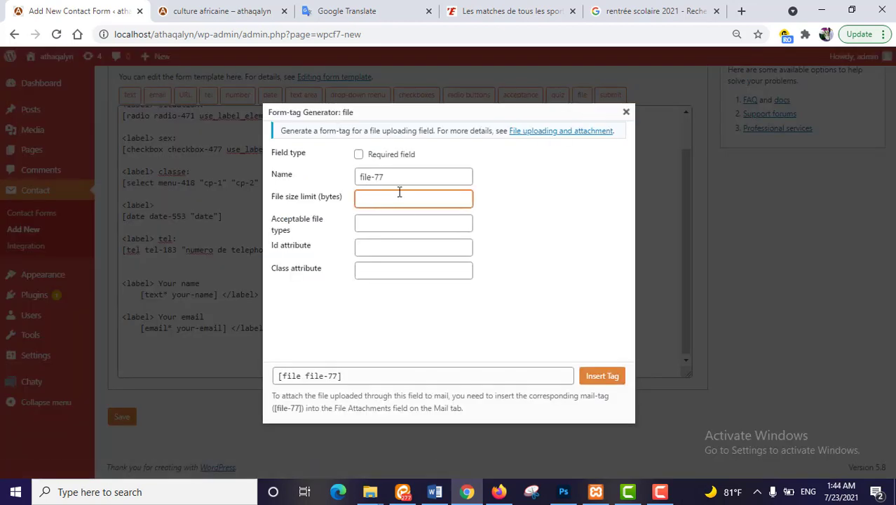
{"action": "type", "text": "50px"}
{"action": "left_click", "coordinate": [381, 225]}
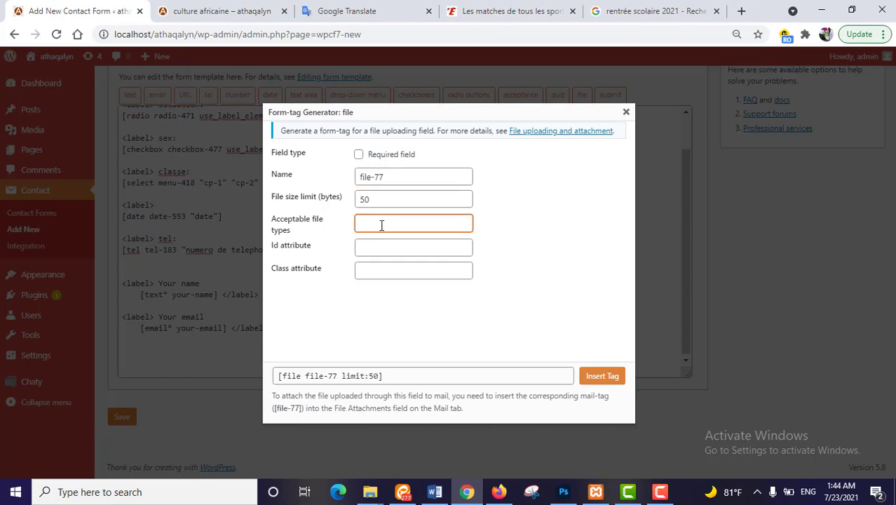
{"action": "type", "text": "i"}
{"action": "type", "text": "pg"}
{"action": "type", "text": " png"}
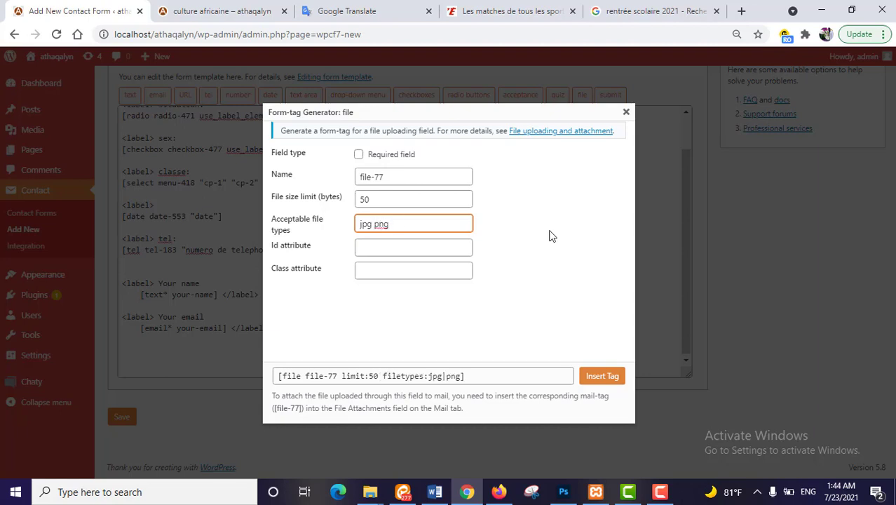
{"action": "left_click", "coordinate": [602, 377]}
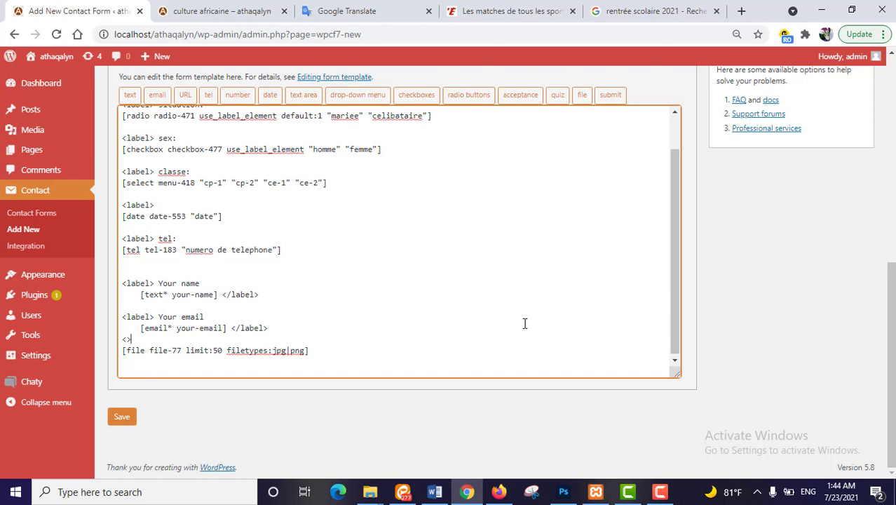
{"action": "type", "text": "label"}
{"action": "left_click", "coordinate": [207, 365]}
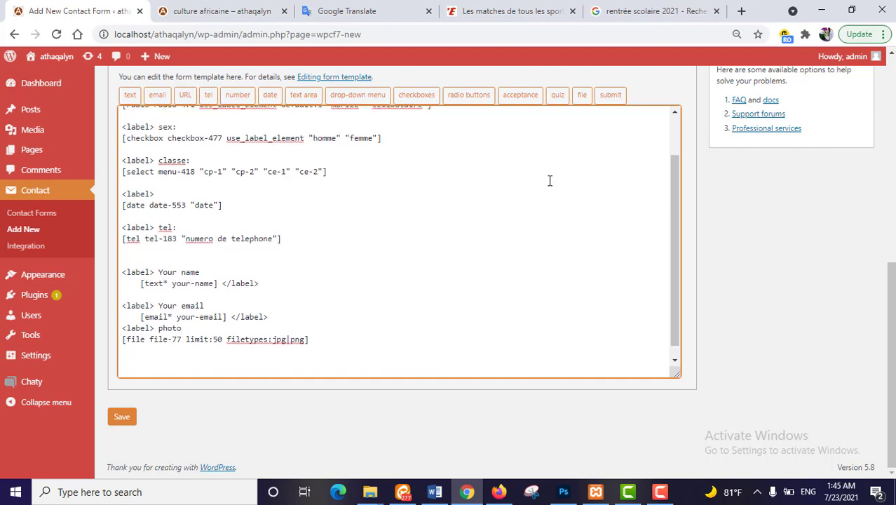
Insert a submit form-tag labelled "envoyer" below the file tag and save the contact form.
{"action": "left_click", "coordinate": [609, 95]}
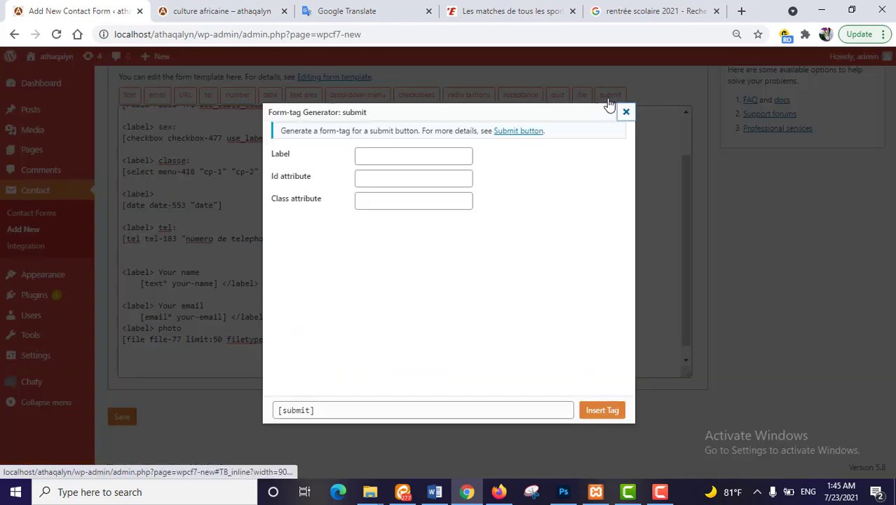
{"action": "left_click", "coordinate": [425, 159]}
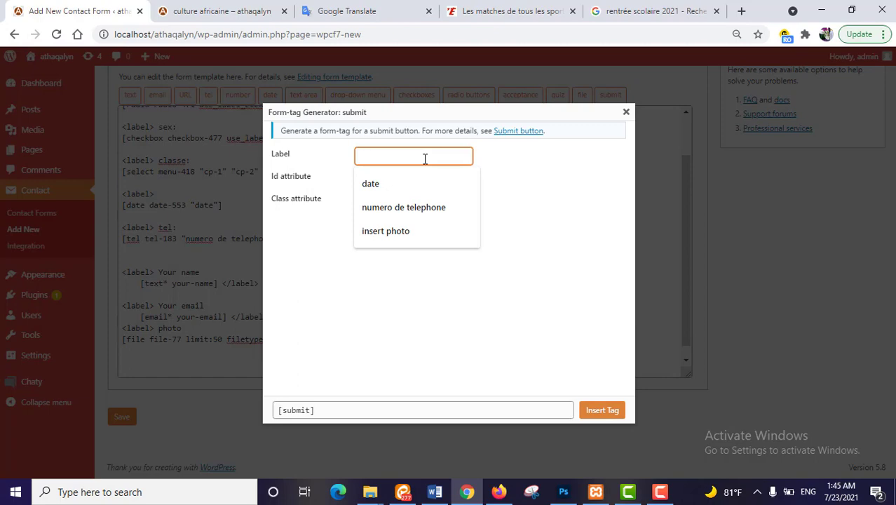
{"action": "type", "text": "envoyer"}
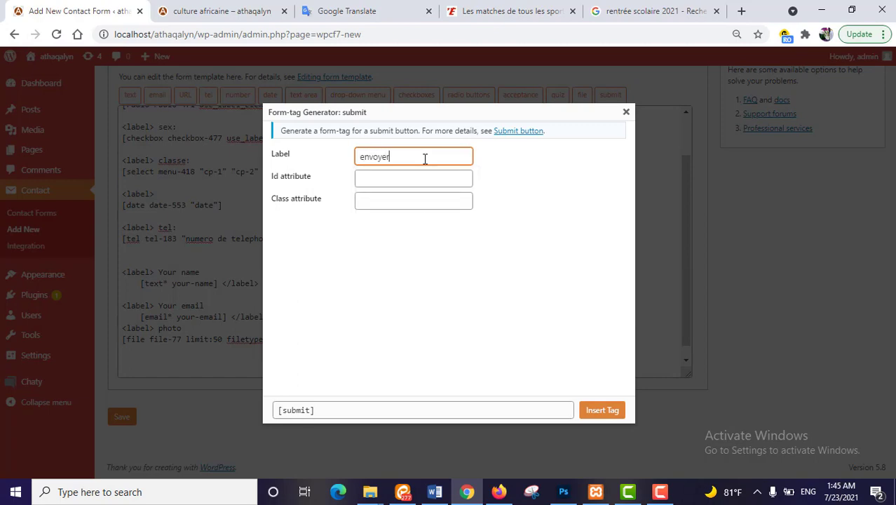
{"action": "key", "text": "Return"}
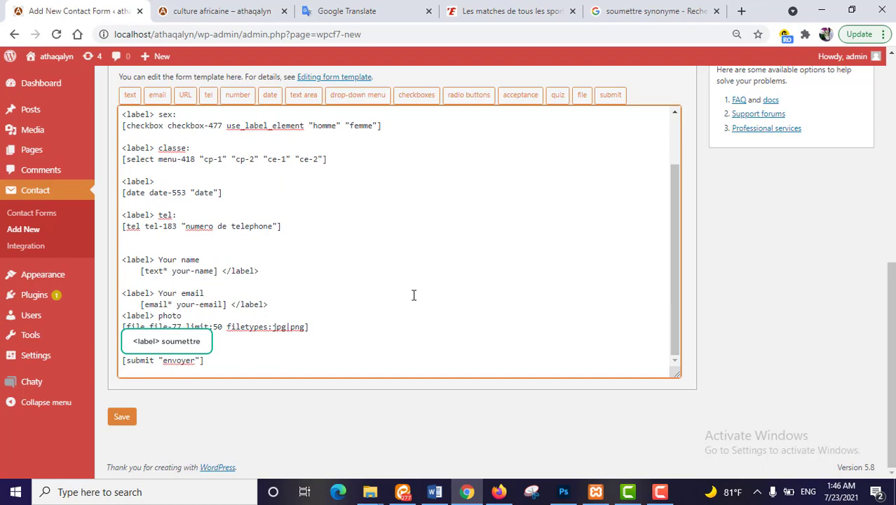
{"action": "left_click", "coordinate": [127, 418]}
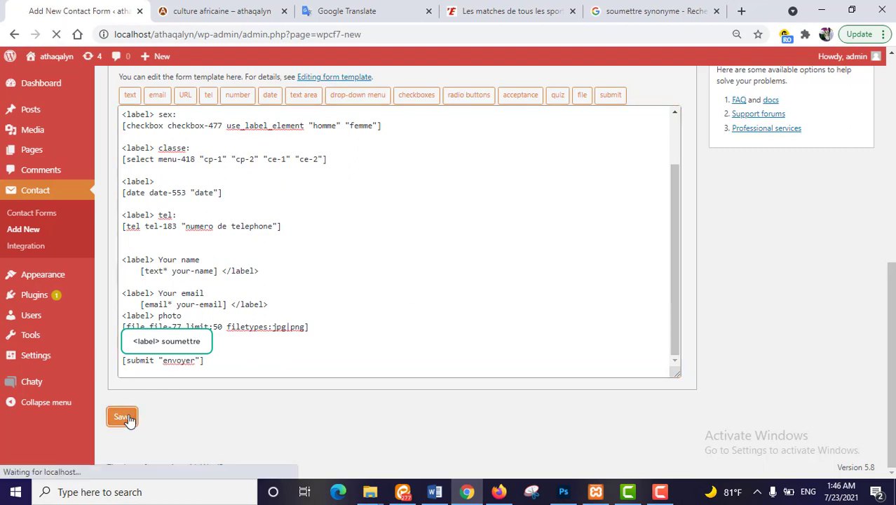
Open the list of contact forms and copy the shortcode of the "rentrée scolaire 2021" form.
{"action": "mouse_move", "coordinate": [20, 196]}
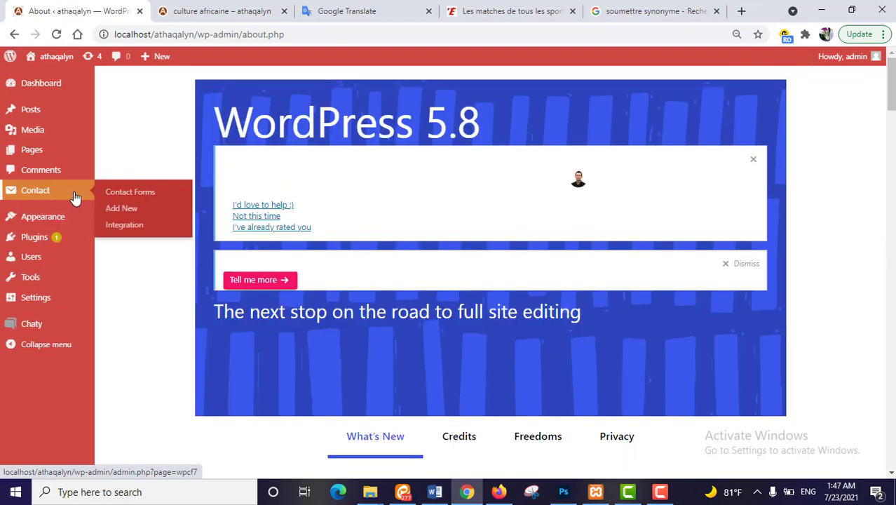
{"action": "left_click", "coordinate": [121, 196]}
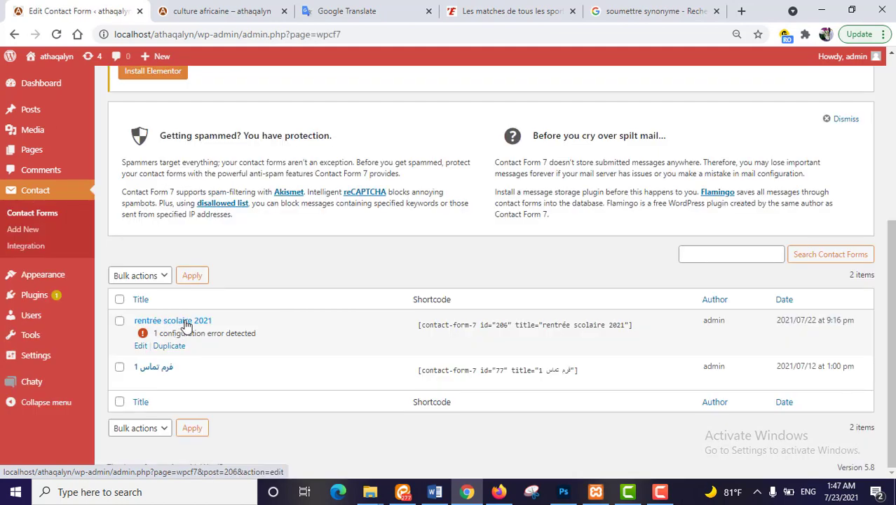
{"action": "left_click", "coordinate": [511, 324]}
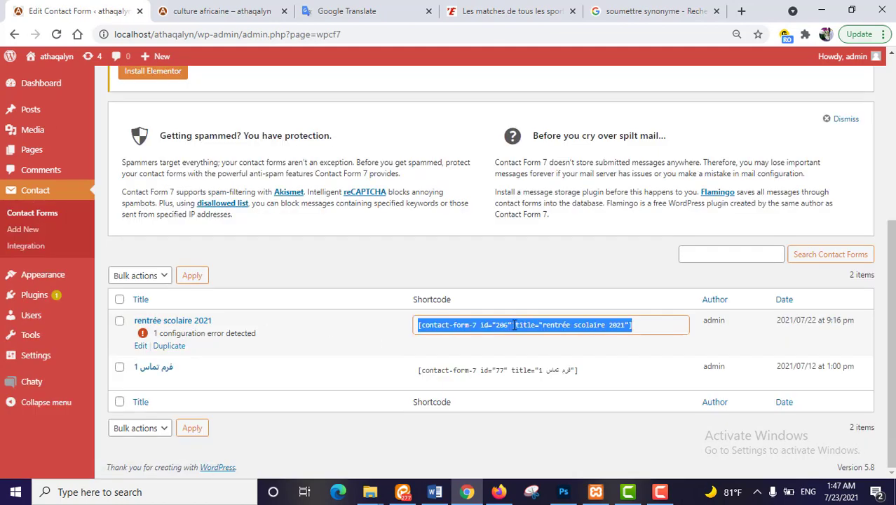
{"action": "right_click", "coordinate": [516, 325]}
{"action": "left_click", "coordinate": [534, 337]}
Look over the AFRIQUE and AMERIQUE navigation categories on the site's culture africaine page.
{"action": "left_click", "coordinate": [216, 13]}
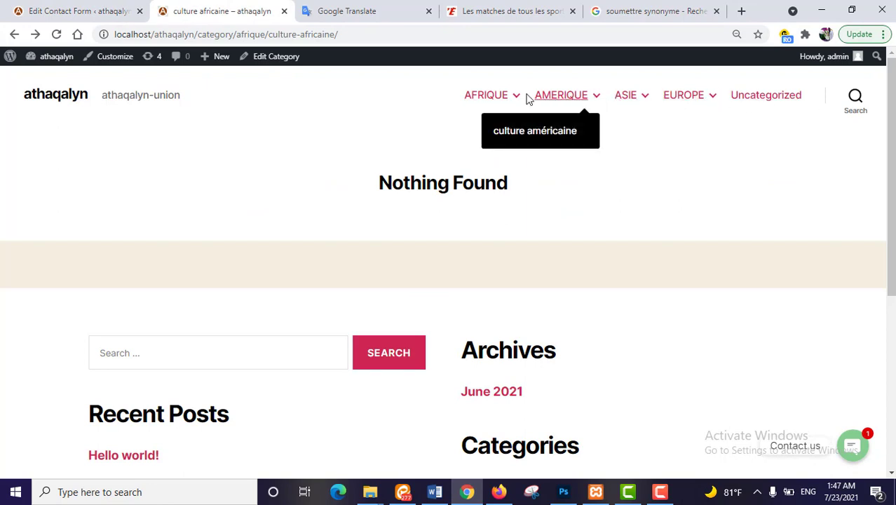
{"action": "mouse_move", "coordinate": [475, 126]}
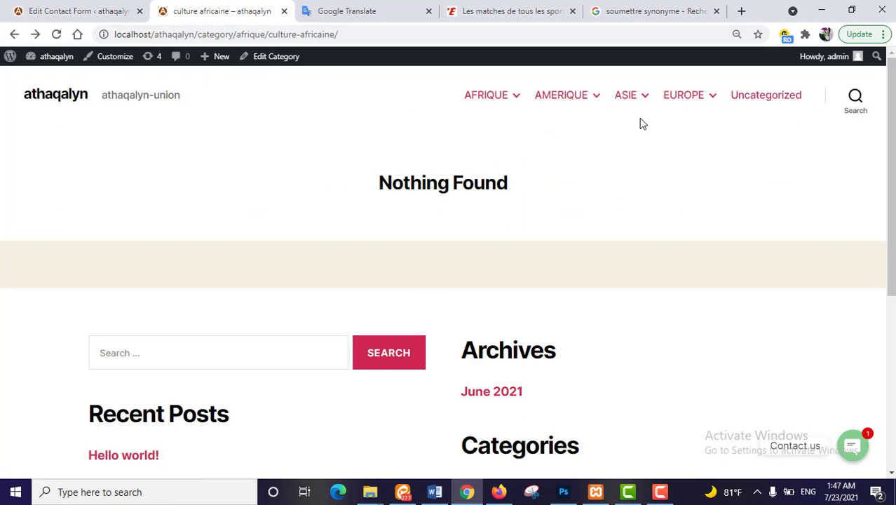
{"action": "mouse_move", "coordinate": [496, 95]}
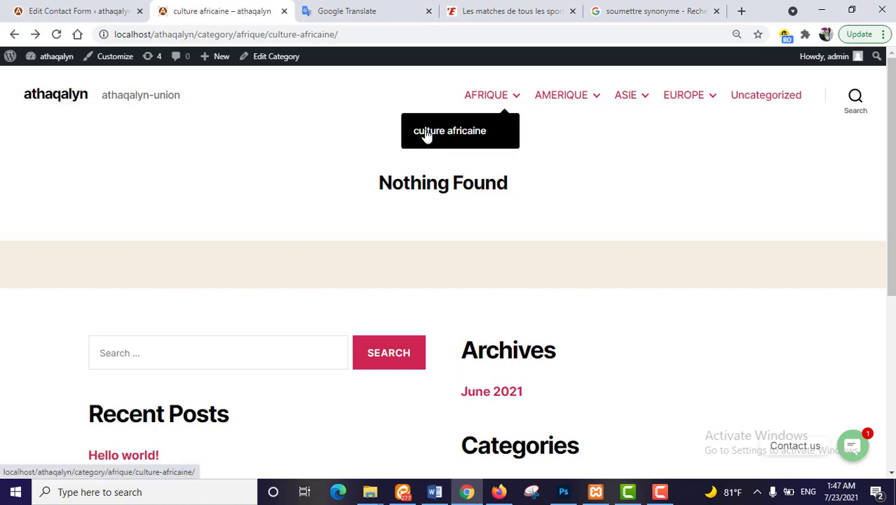
Return to the WordPress administration and start a new post.
{"action": "left_click", "coordinate": [90, 13]}
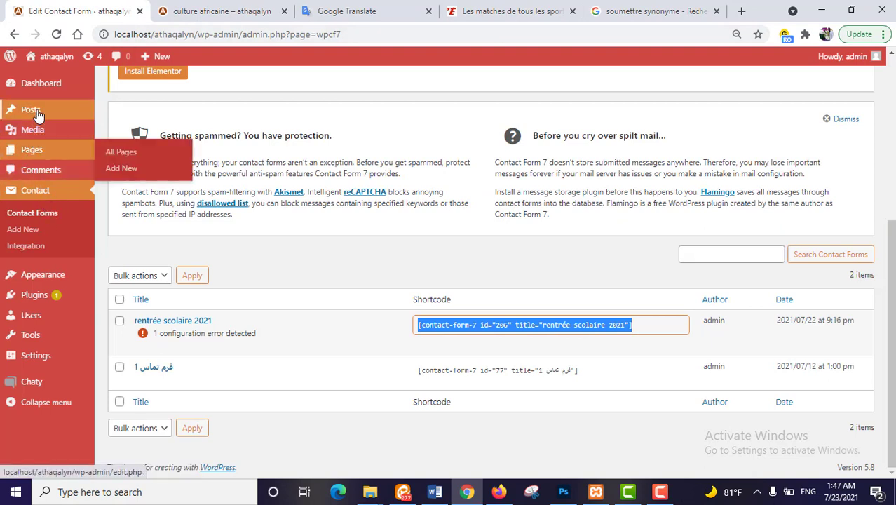
{"action": "mouse_move", "coordinate": [35, 112]}
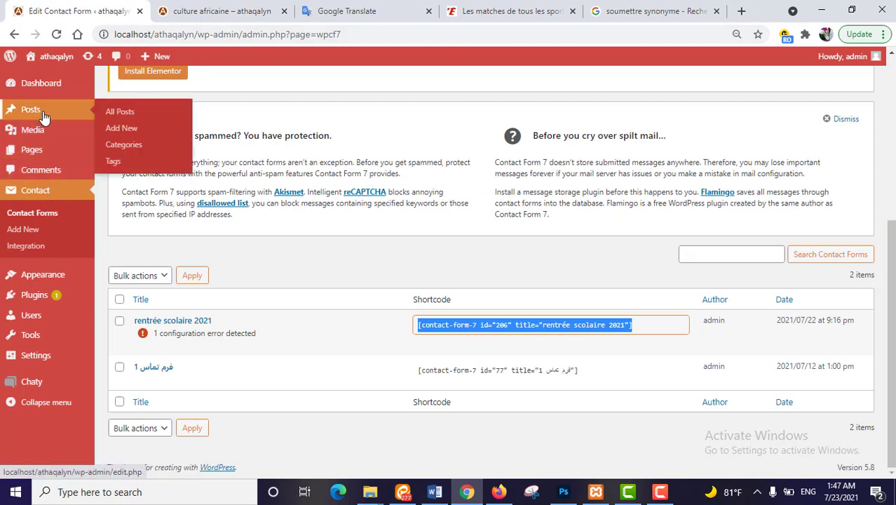
{"action": "left_click", "coordinate": [120, 133]}
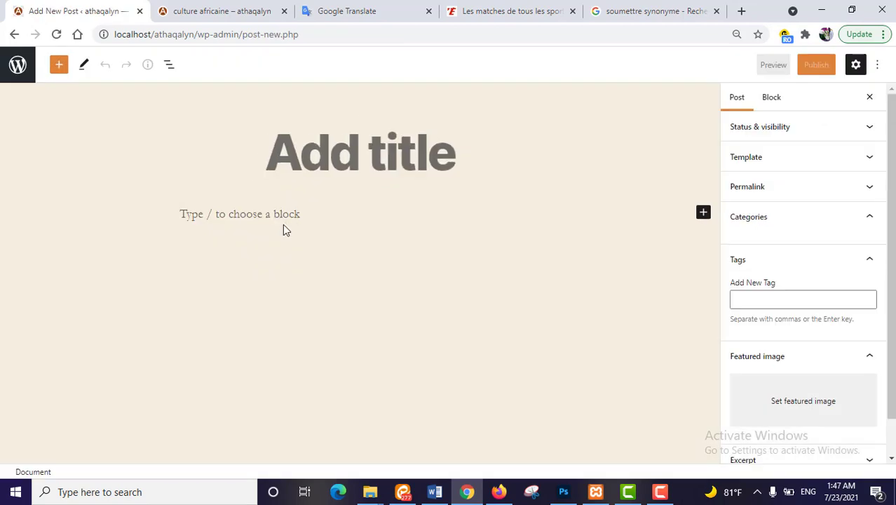
Title the new post "rentree scolaire 2021" and insert the copied contact form shortcode in its body.
{"action": "type", "text": "r"}
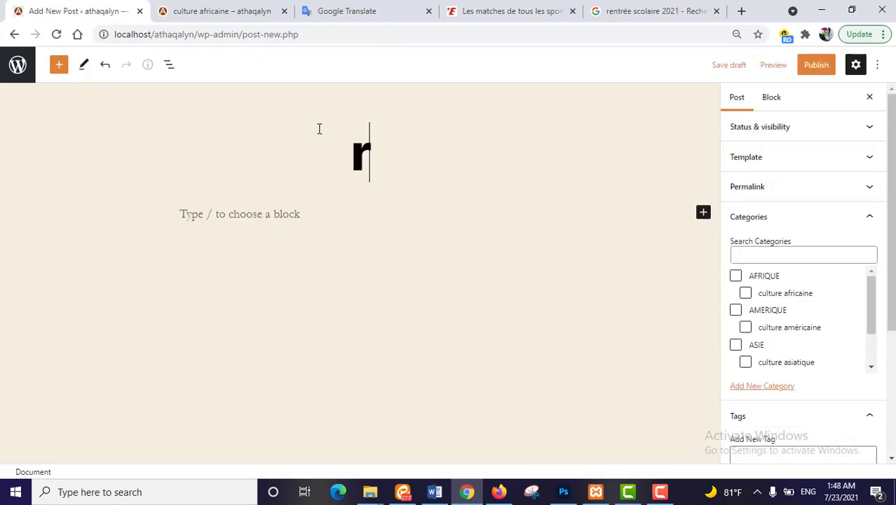
{"action": "type", "text": "entree"}
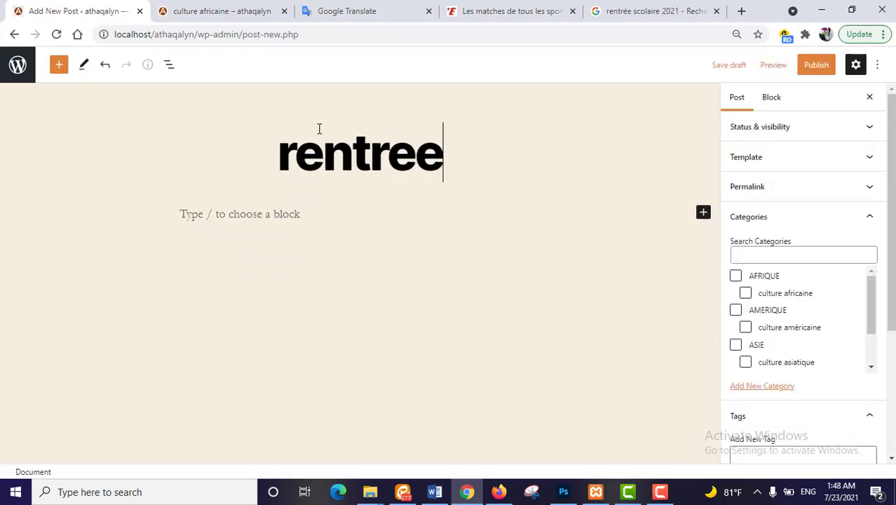
{"action": "type", "text": " sco"}
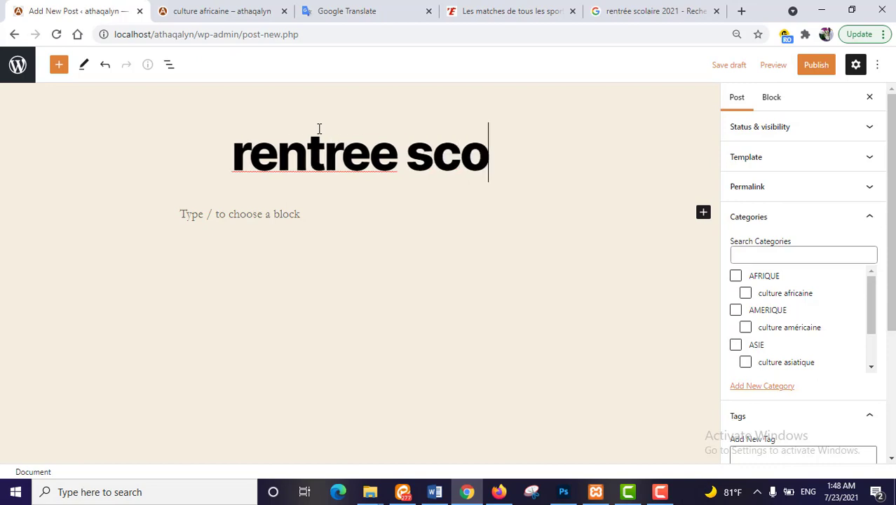
{"action": "type", "text": "laire 2"}
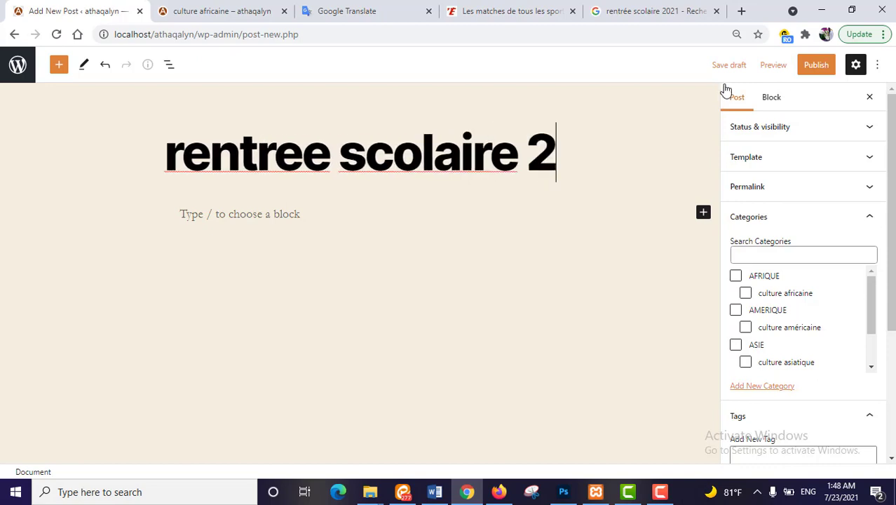
{"action": "type", "text": "021"}
{"action": "left_click", "coordinate": [329, 221]}
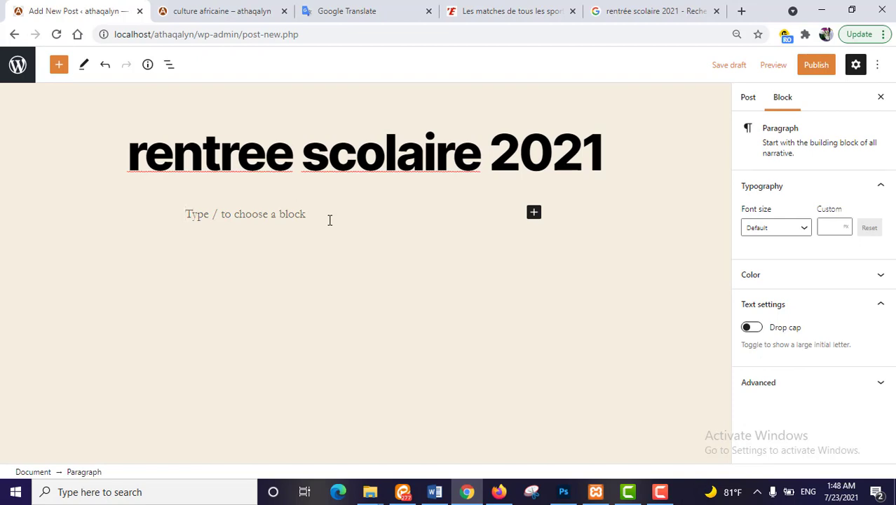
{"action": "key", "text": "ctrl+v"}
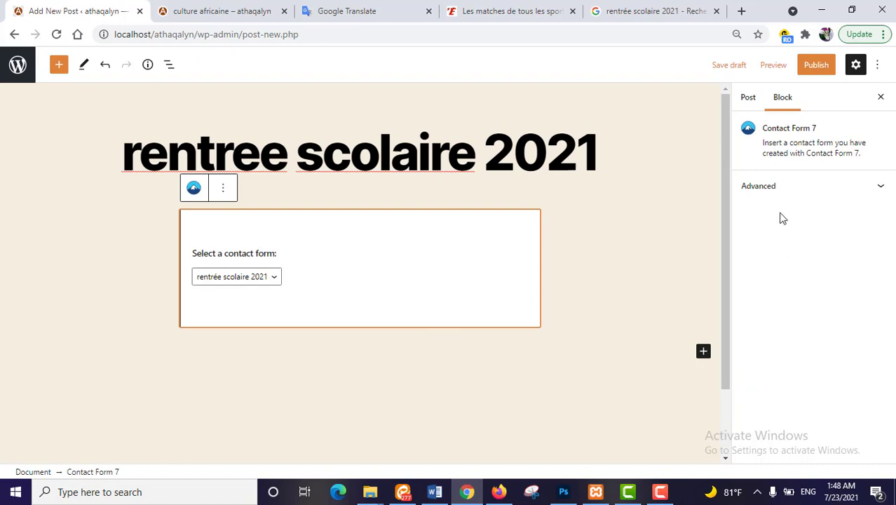
Assign the post to the AFRIQUE and culture africaine categories and publish it.
{"action": "left_click", "coordinate": [747, 98]}
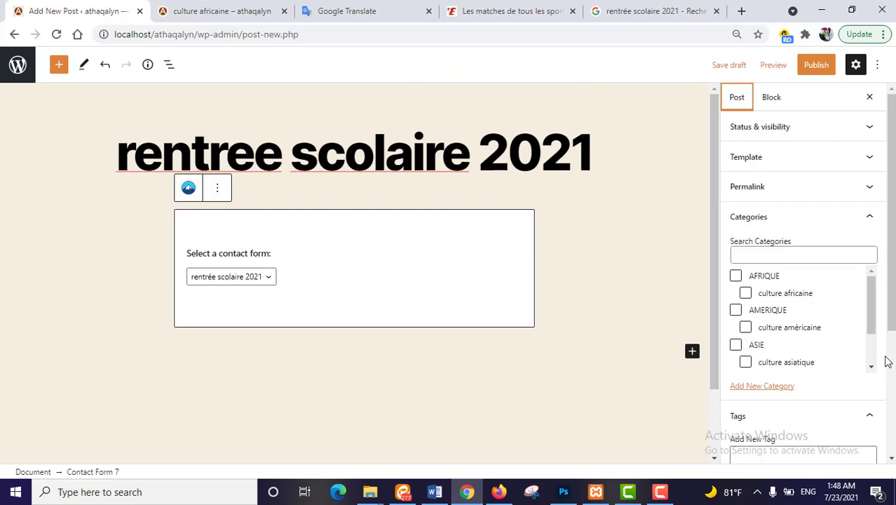
{"action": "left_click", "coordinate": [736, 277]}
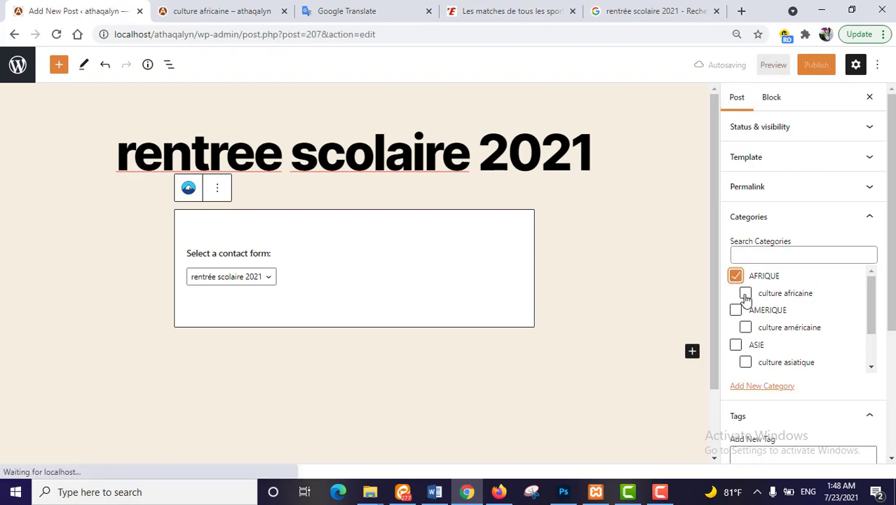
{"action": "left_click", "coordinate": [747, 294]}
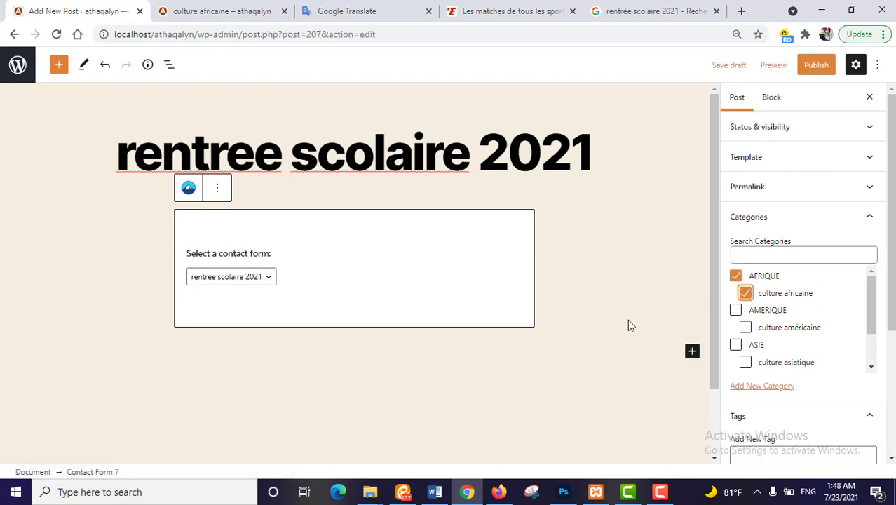
{"action": "left_click", "coordinate": [816, 64]}
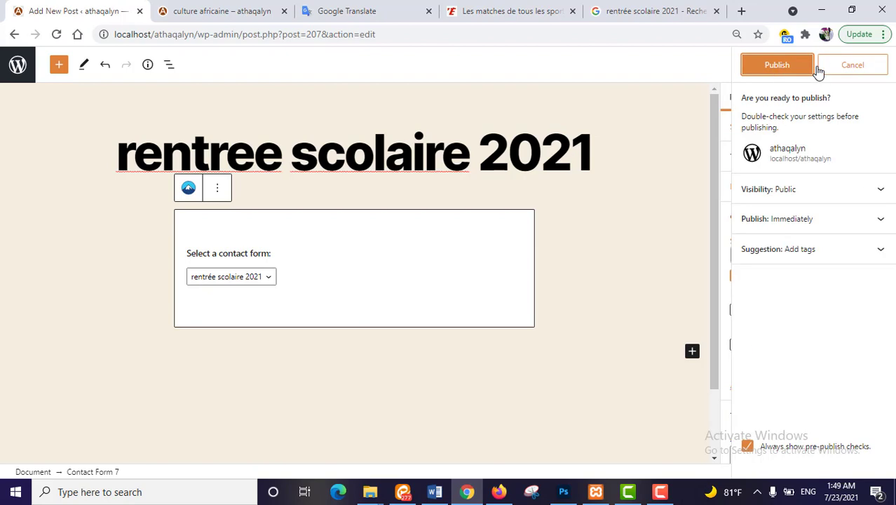
{"action": "left_click", "coordinate": [790, 70]}
Switch to the public site and load the culture africaine category page under AFRIQUE.
{"action": "left_click", "coordinate": [192, 11]}
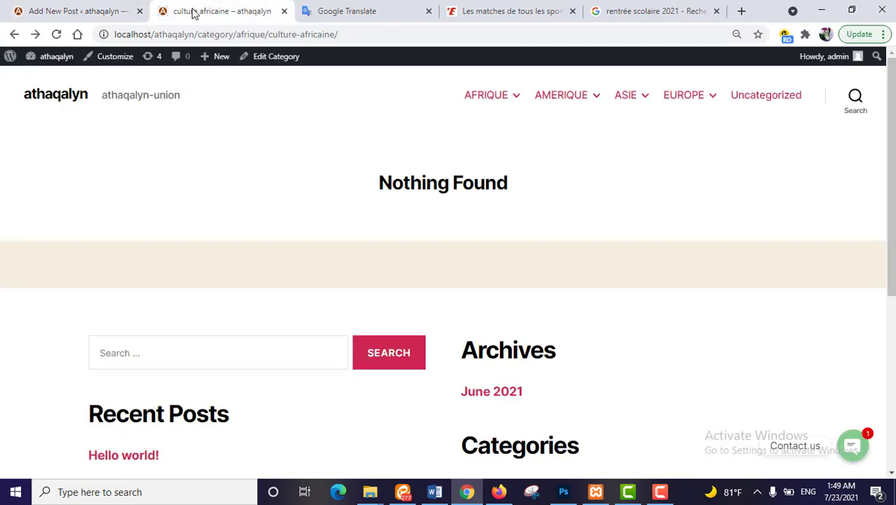
{"action": "mouse_move", "coordinate": [514, 98]}
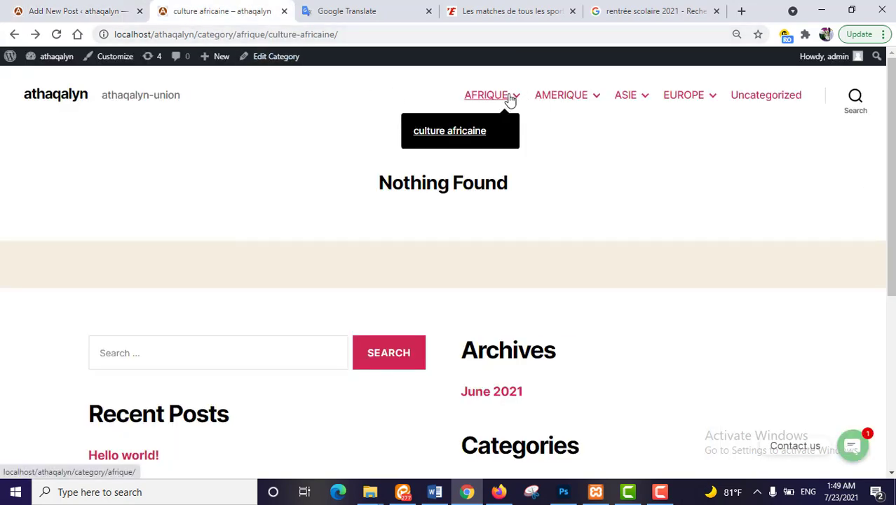
{"action": "left_click", "coordinate": [462, 137]}
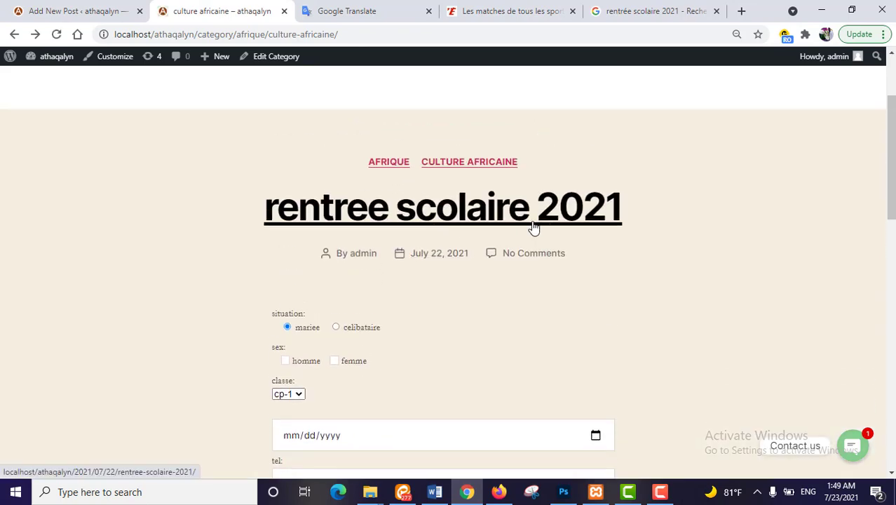
Try the published form's choices: select celibataire, tick homme and femme, and view the classe options.
{"action": "scroll", "coordinate": [396, 281], "scroll_direction": "down", "scroll_amount": 2}
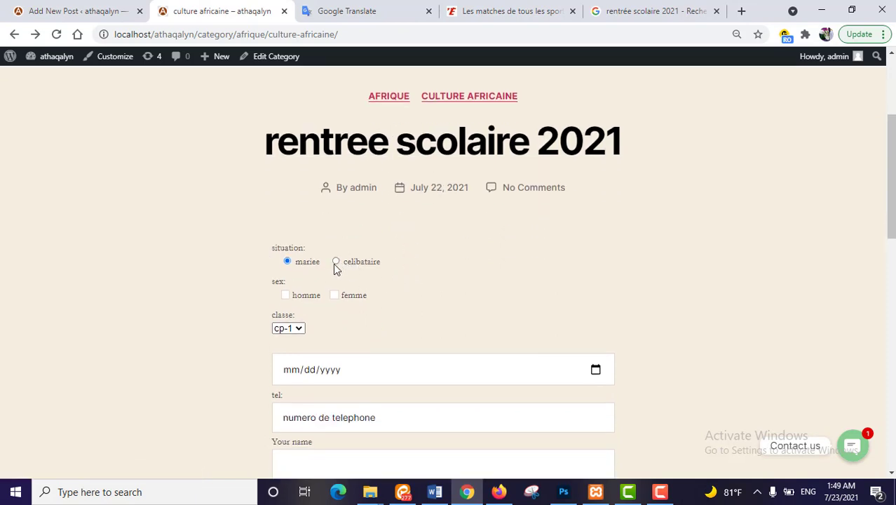
{"action": "scroll", "coordinate": [358, 278], "scroll_direction": "down", "scroll_amount": 1}
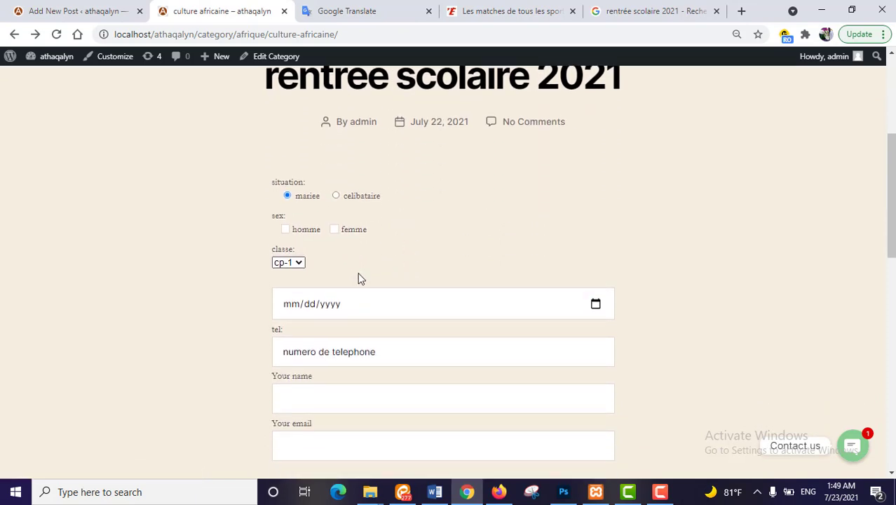
{"action": "left_click", "coordinate": [285, 229]}
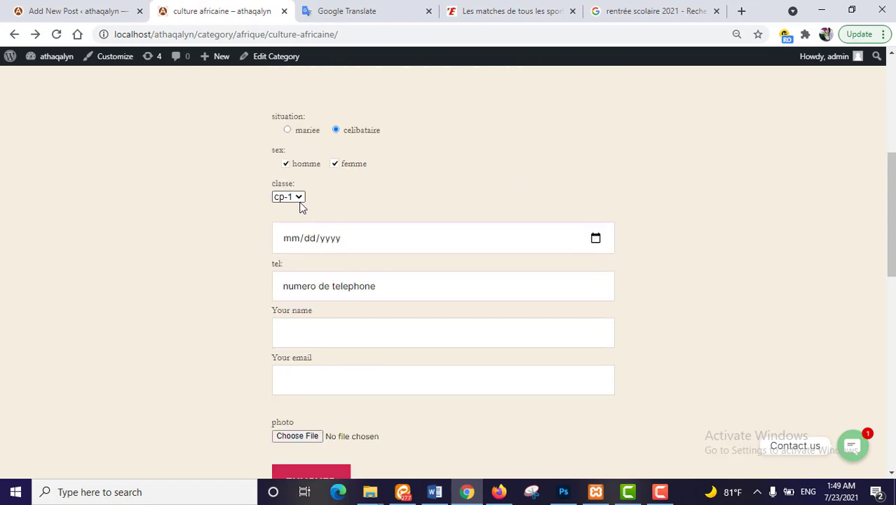
{"action": "left_click", "coordinate": [300, 198]}
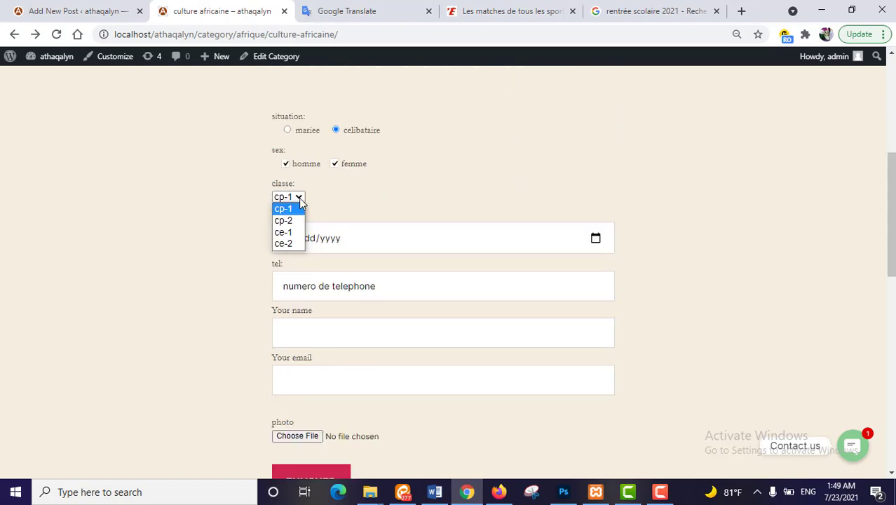
{"action": "left_click", "coordinate": [420, 191]}
{"action": "scroll", "coordinate": [442, 217], "scroll_direction": "down", "scroll_amount": 1}
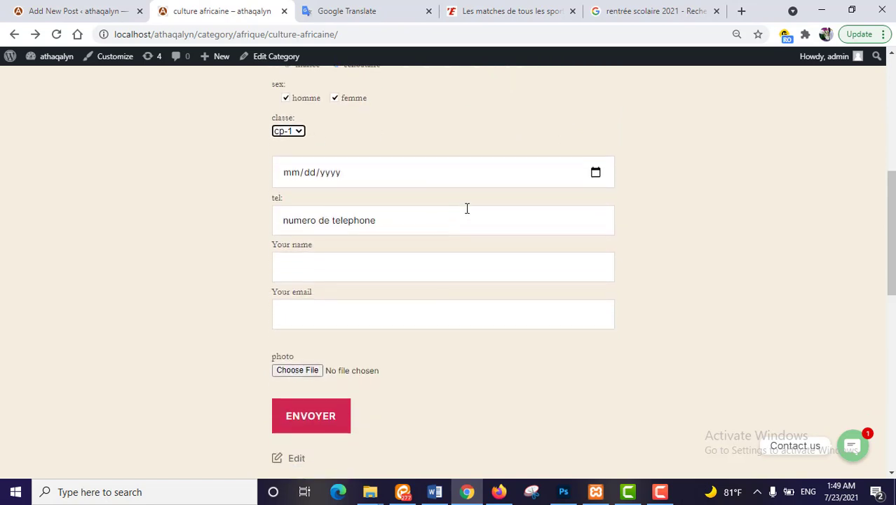
Check the published form's date picker, its telephone, name and email fields, and the photo upload and envoyer controls.
{"action": "left_click", "coordinate": [595, 173]}
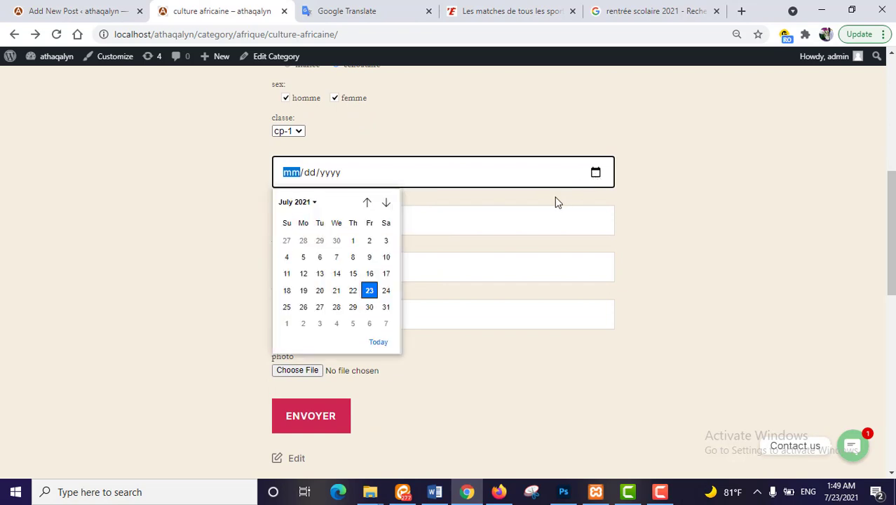
{"action": "left_click", "coordinate": [531, 218]}
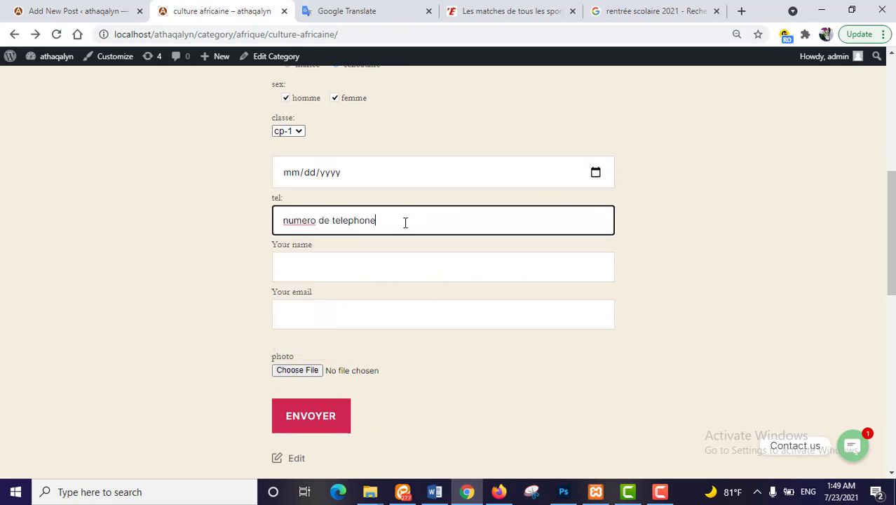
{"action": "left_click", "coordinate": [371, 269]}
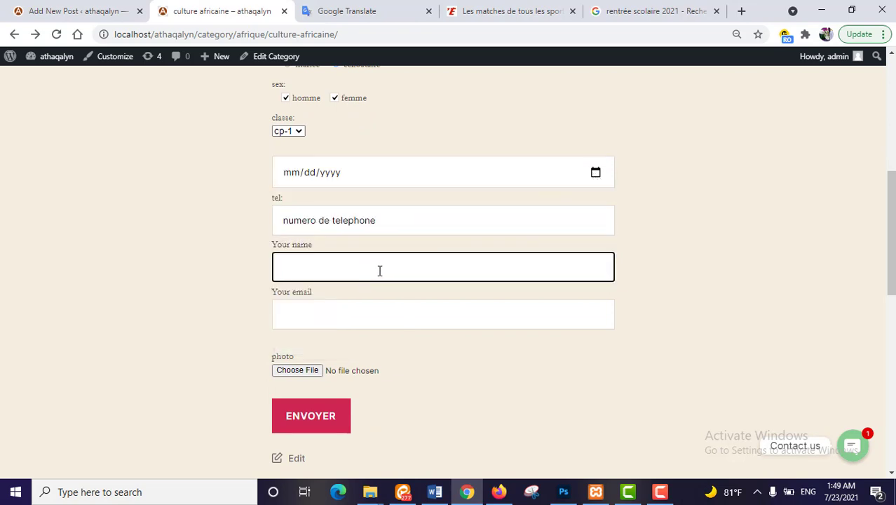
{"action": "scroll", "coordinate": [379, 271], "scroll_direction": "down", "scroll_amount": 1}
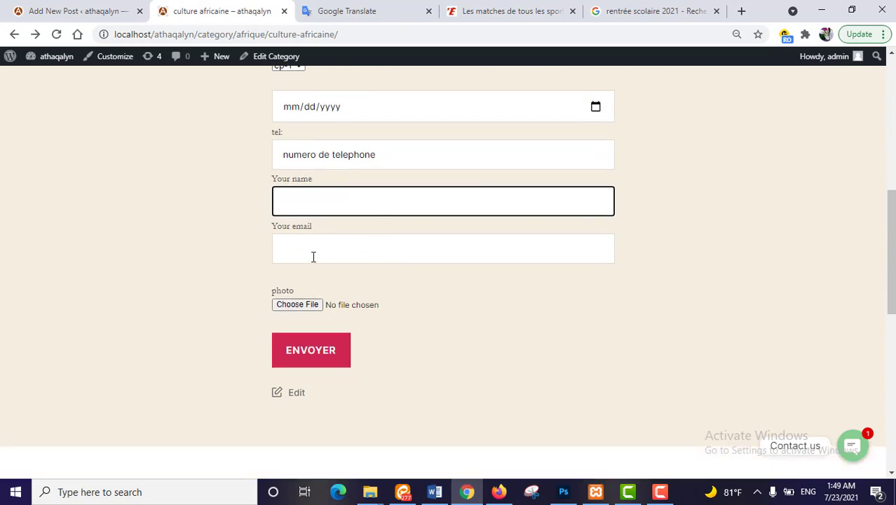
{"action": "left_click", "coordinate": [314, 256]}
{"action": "scroll", "coordinate": [512, 259], "scroll_direction": "down", "scroll_amount": 1}
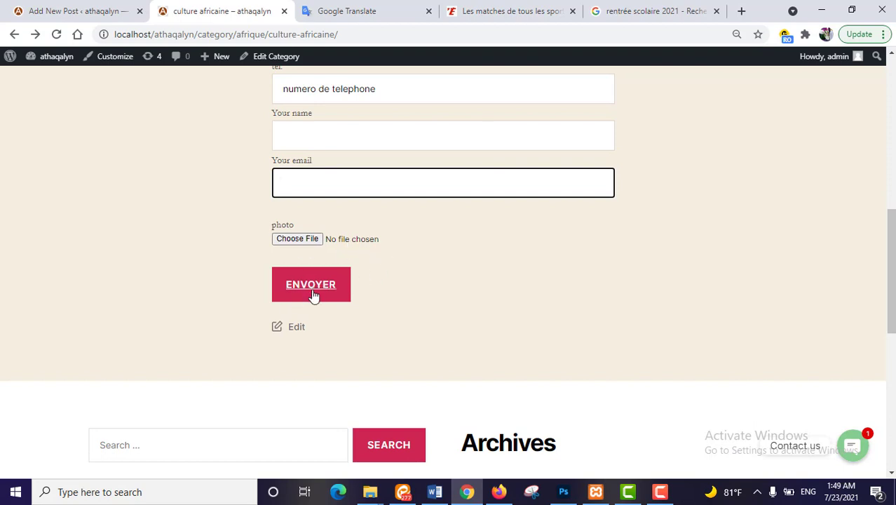
{"action": "scroll", "coordinate": [408, 282], "scroll_direction": "down", "scroll_amount": 1}
Return to the WordPress administration and open the "rentrée scolaire 2021" contact form for editing.
{"action": "left_click", "coordinate": [74, 11]}
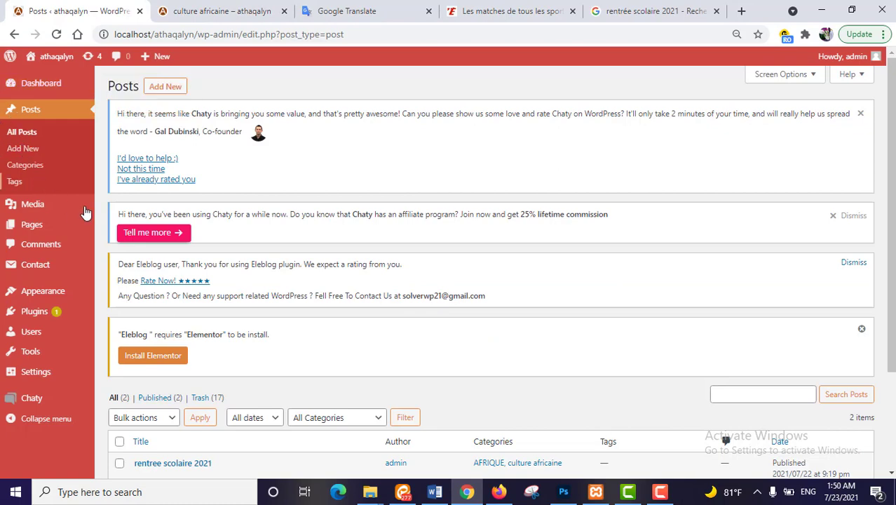
{"action": "scroll", "coordinate": [376, 253], "scroll_direction": "down", "scroll_amount": 2}
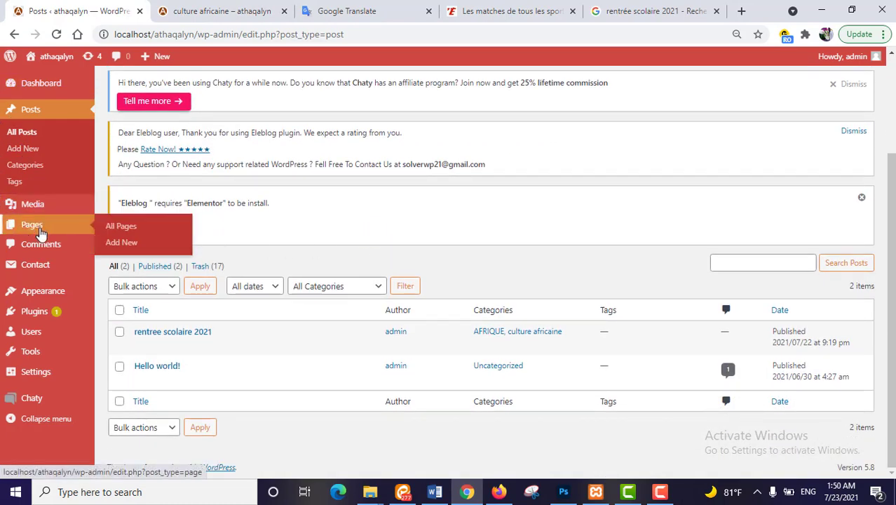
{"action": "mouse_move", "coordinate": [35, 265]}
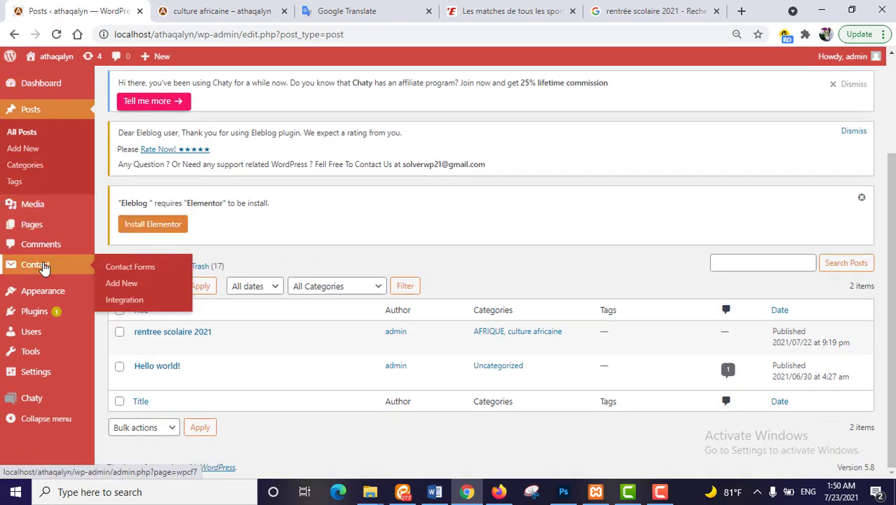
{"action": "left_click", "coordinate": [132, 268]}
{"action": "left_click", "coordinate": [140, 346]}
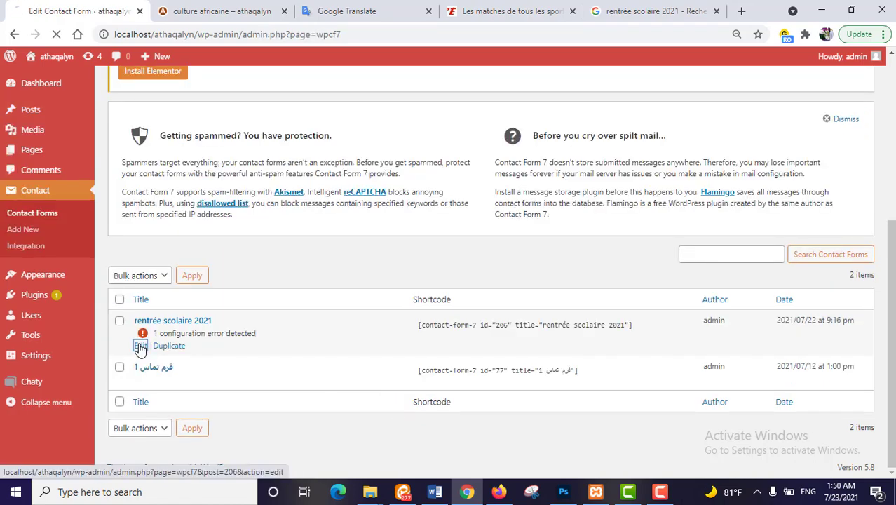
Review the form template's situation radio tag, sex checkbox tag and classe drop-down tag.
{"action": "scroll", "coordinate": [363, 281], "scroll_direction": "down", "scroll_amount": 2}
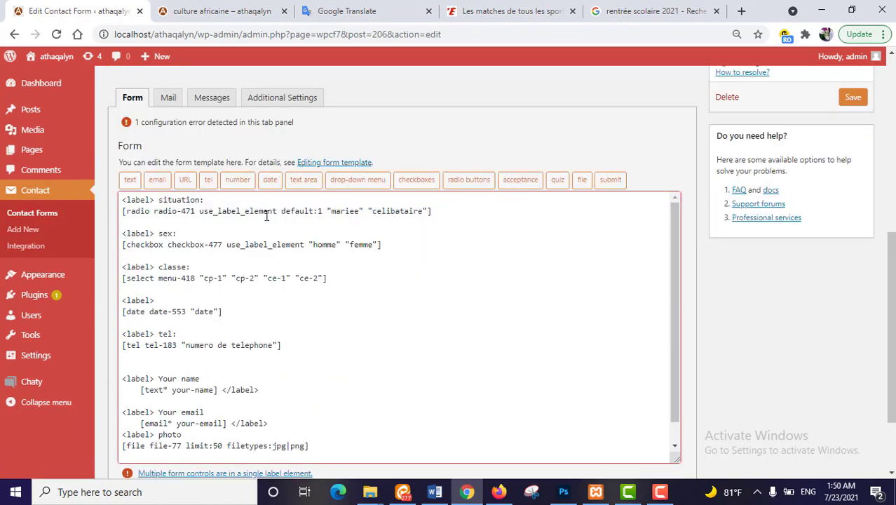
{"action": "left_click", "coordinate": [232, 235]}
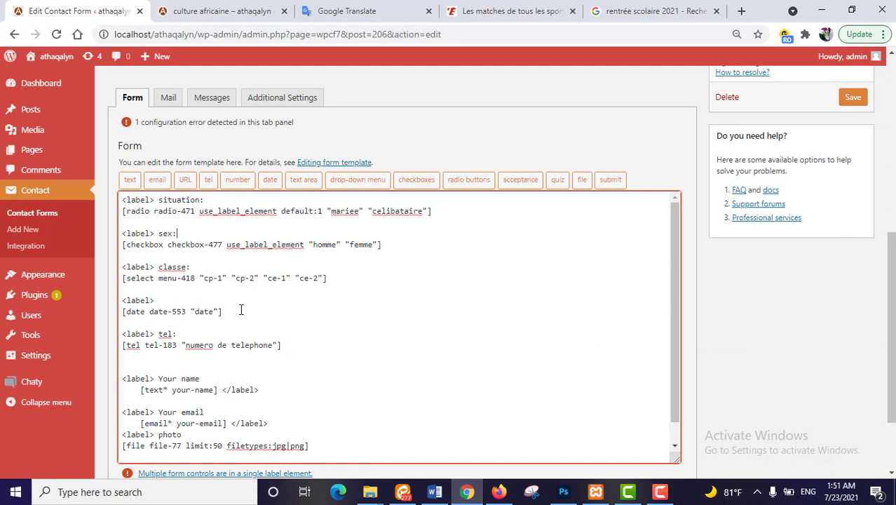
{"action": "double_click", "coordinate": [169, 201]}
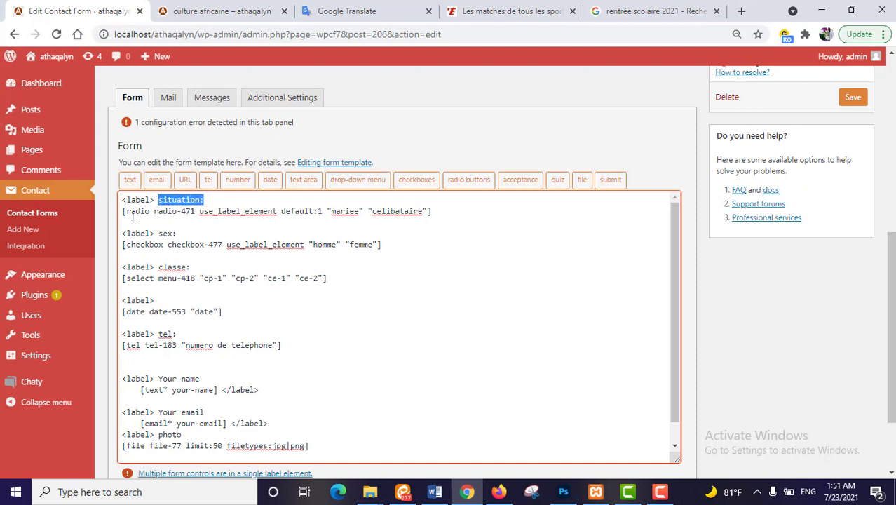
{"action": "left_click_drag", "start_coordinate": [124, 211], "coordinate": [444, 215]}
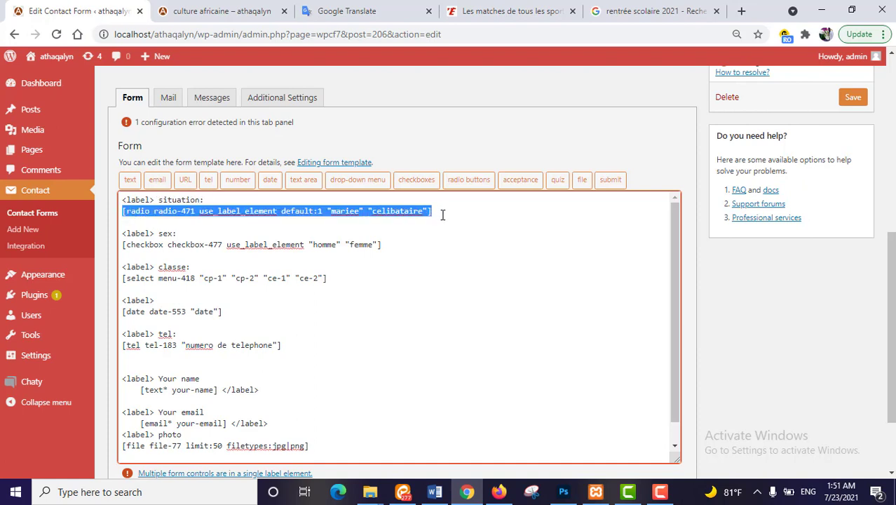
{"action": "left_click", "coordinate": [359, 254]}
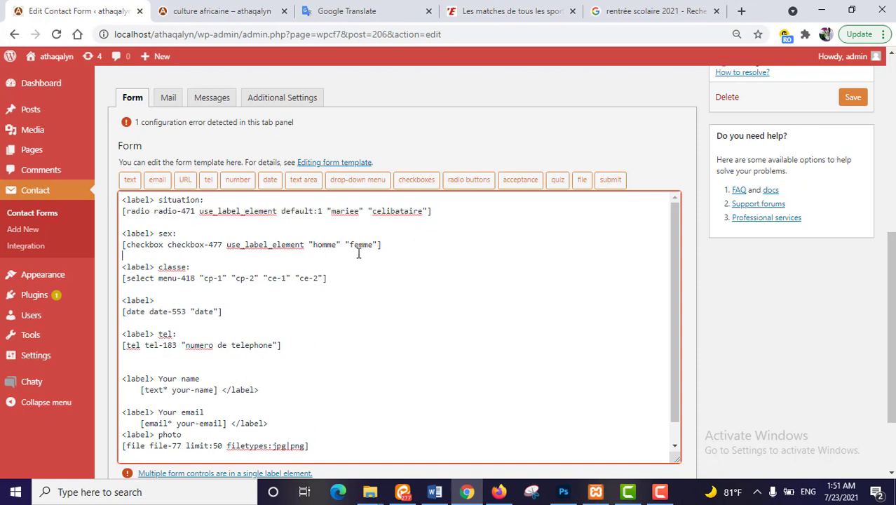
{"action": "left_click_drag", "start_coordinate": [383, 245], "coordinate": [122, 247]}
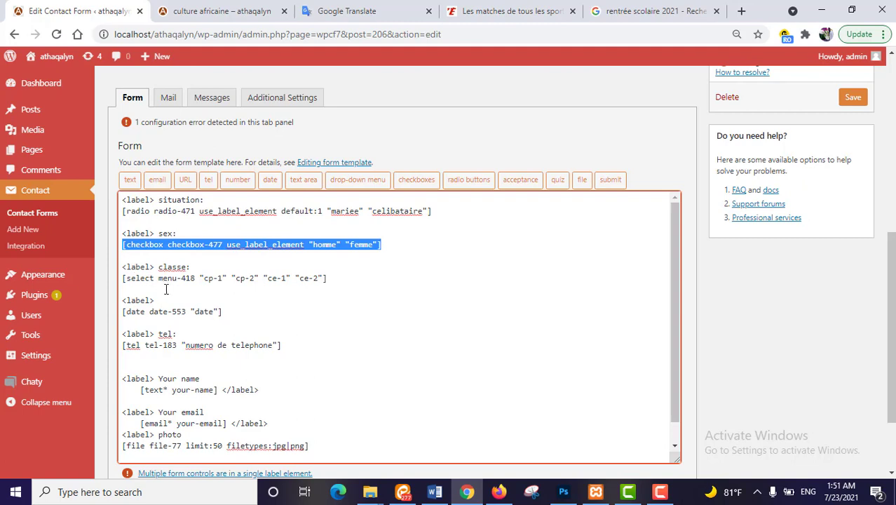
{"action": "left_click_drag", "start_coordinate": [347, 279], "coordinate": [123, 279]}
{"action": "scroll", "coordinate": [121, 260], "scroll_direction": "down", "scroll_amount": 1}
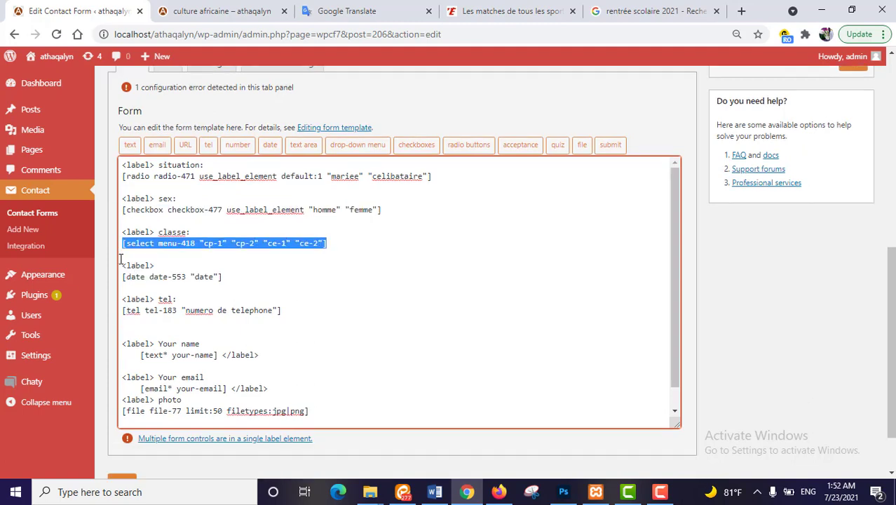